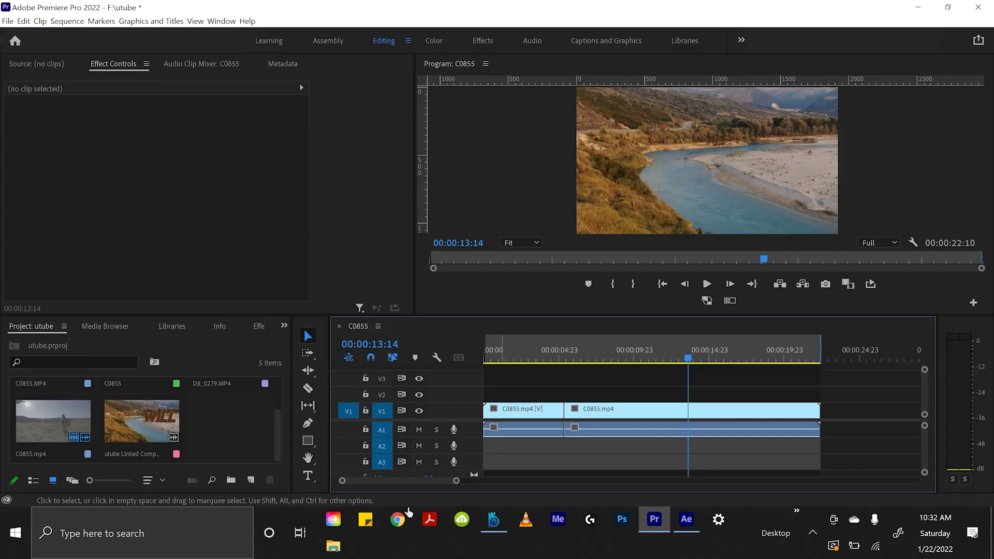
Replace the second C0855.mp4 clip on track V1 with an After Effects composition.
left_click_drag(568, 352, 621, 359)
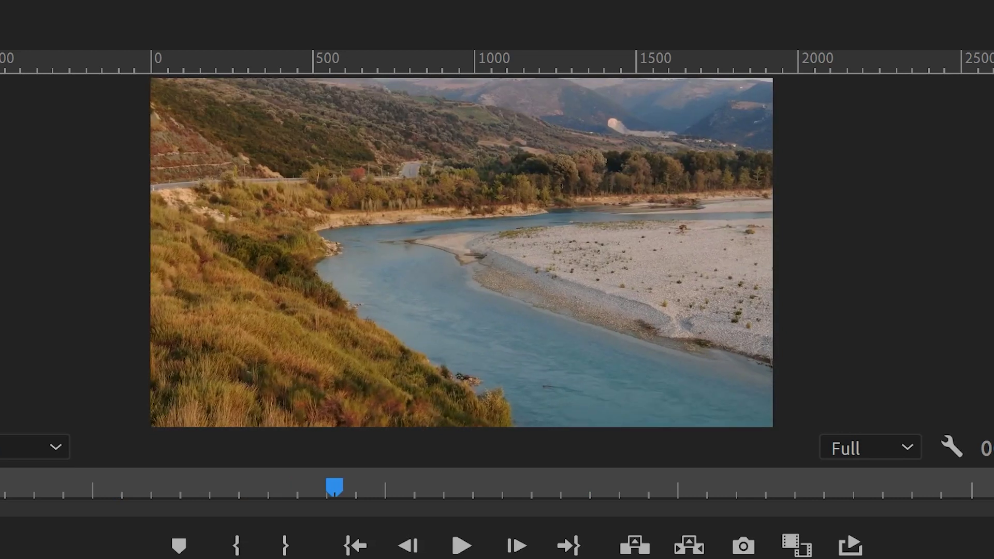
mouse_move(641, 359)
left_mouse_down()
mouse_move(706, 356)
mouse_move(638, 362)
mouse_move(657, 364)
left_mouse_up()
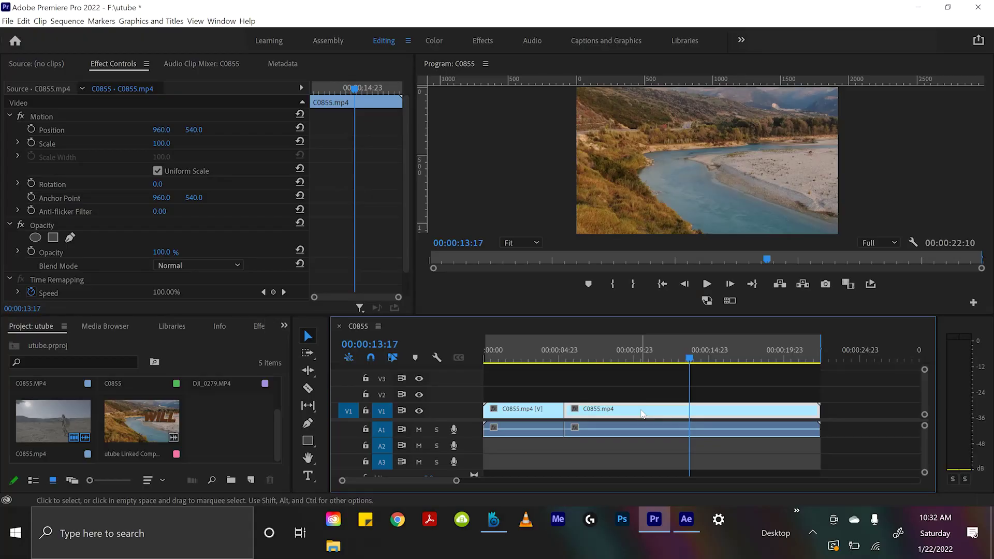
right_click(642, 409)
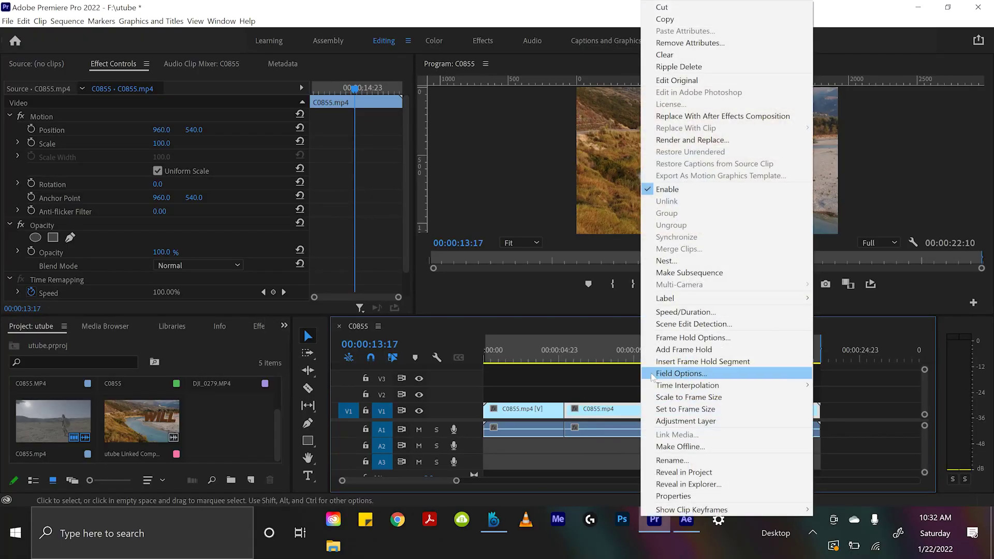
left_click(686, 120)
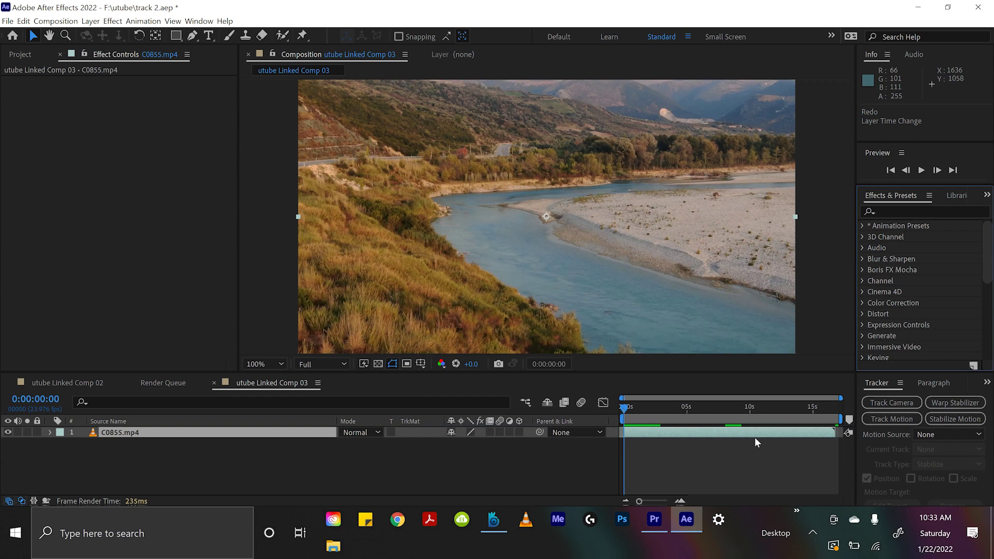
Run the 3D camera tracker on the C0855.mp4 layer.
left_click(660, 455)
left_click(654, 433)
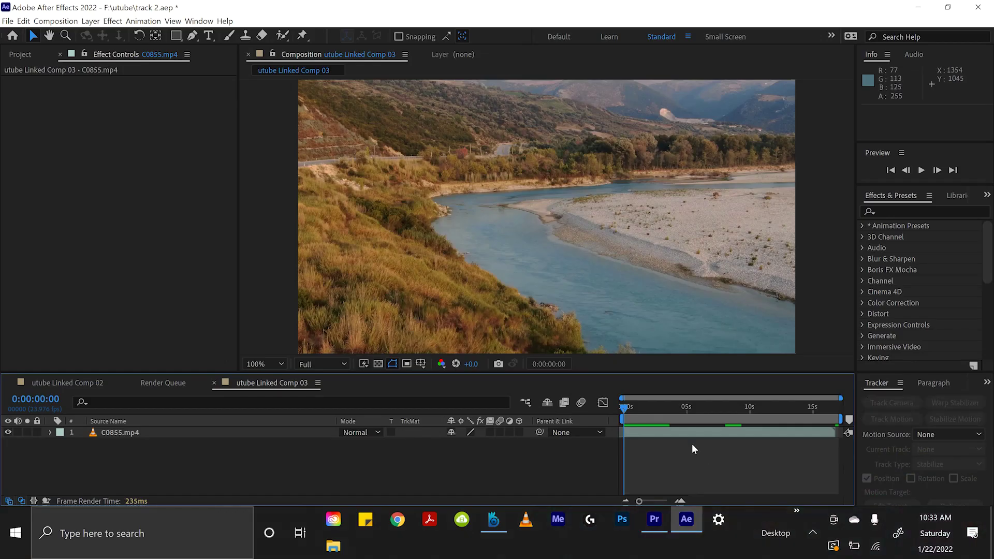
left_click(681, 436)
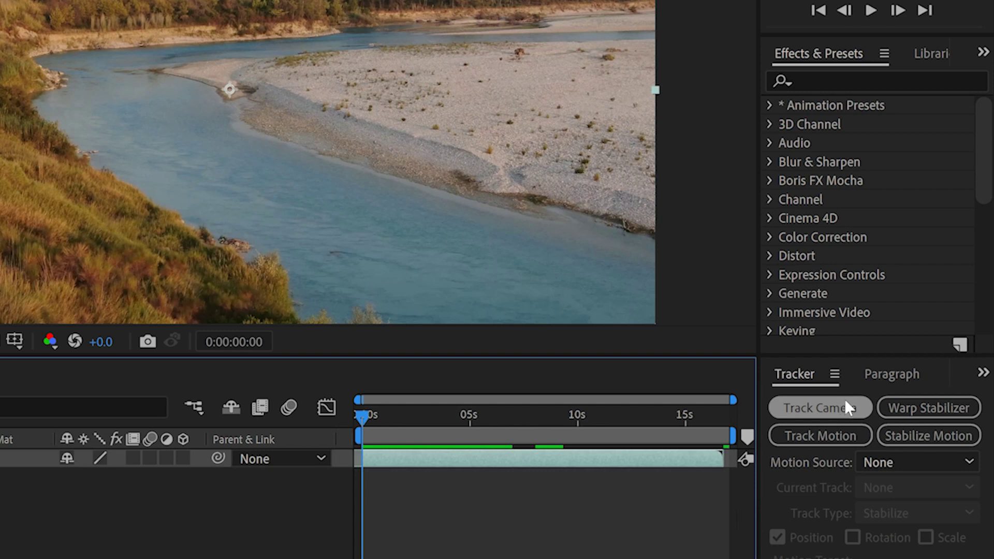
left_click(906, 402)
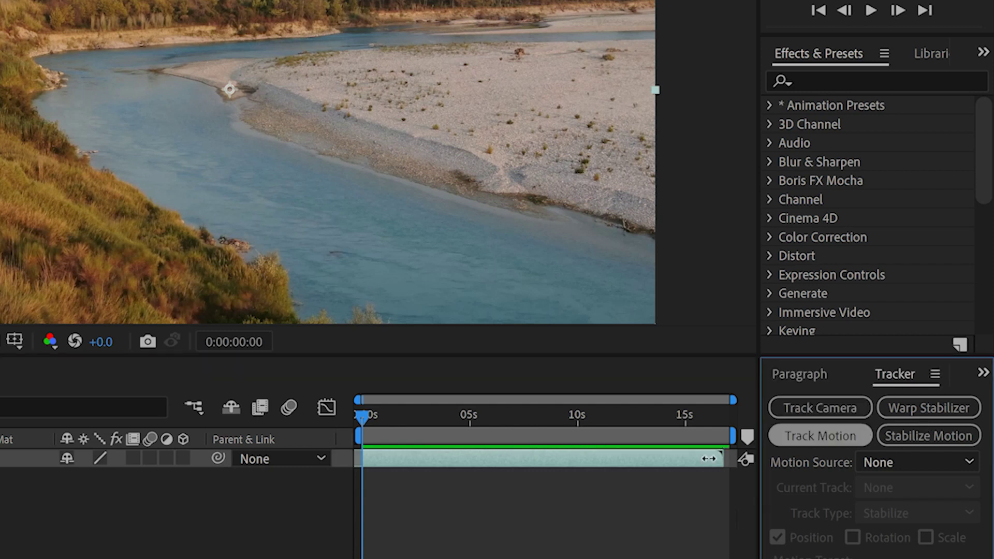
left_click(805, 407)
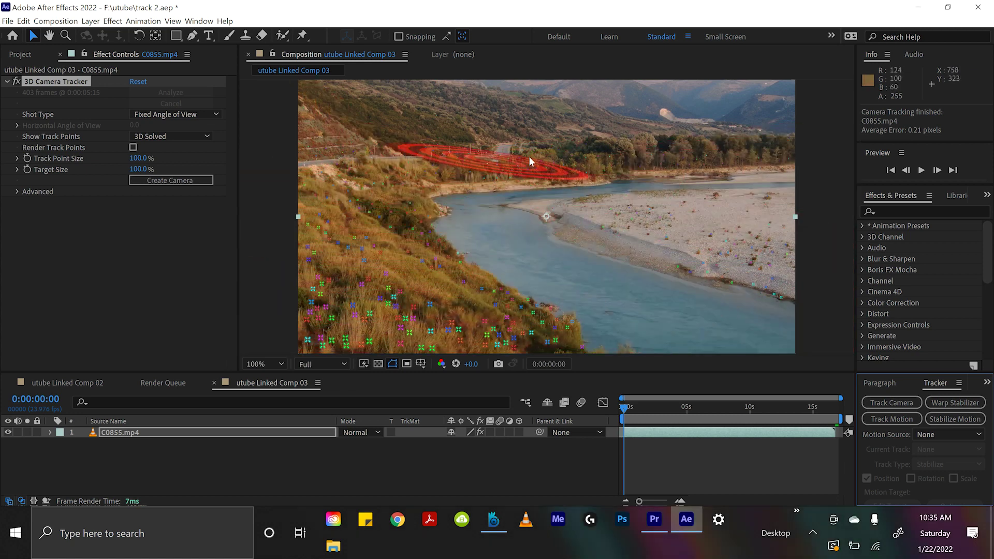
Create a null and camera from a flat track target on the gravel bank beside the river.
left_click_drag(623, 408, 759, 409)
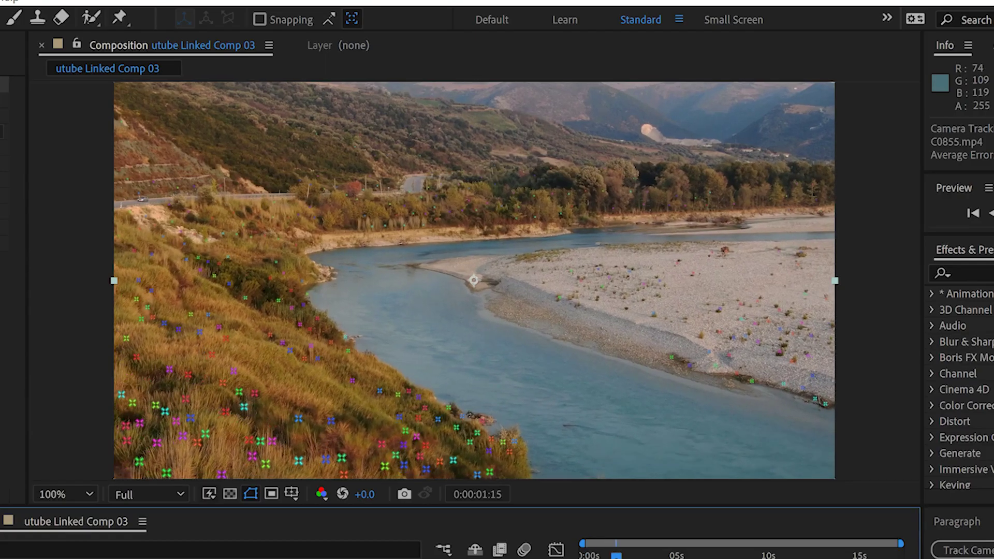
left_click_drag(782, 554, 630, 555)
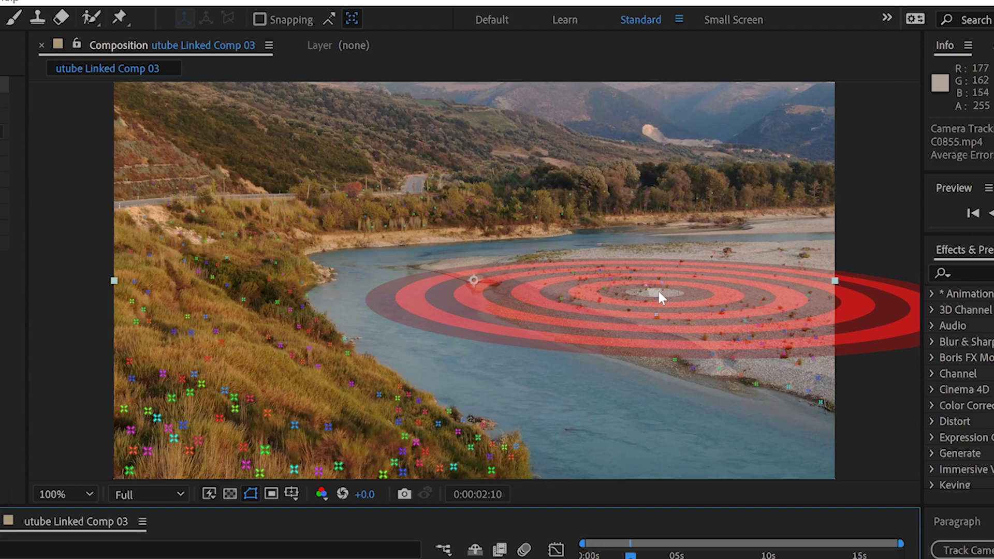
right_click(659, 292)
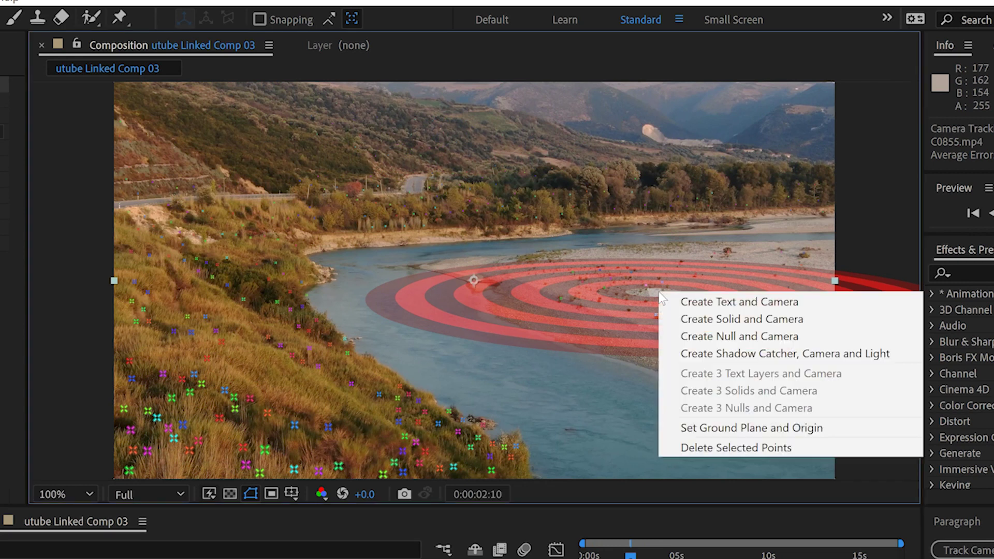
left_click(708, 338)
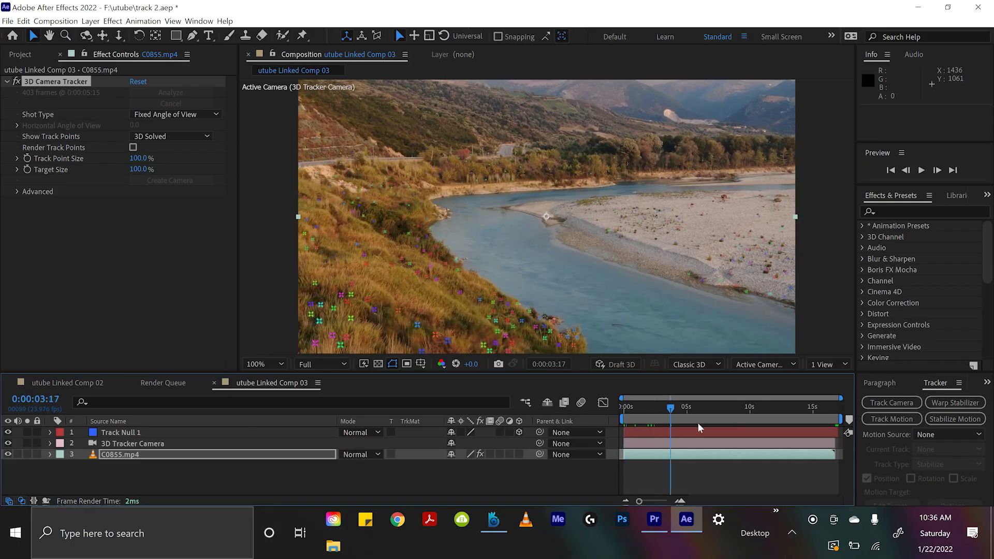
Examine at several times in the shot how well the track null sticks to the gravel bank.
left_click(721, 408)
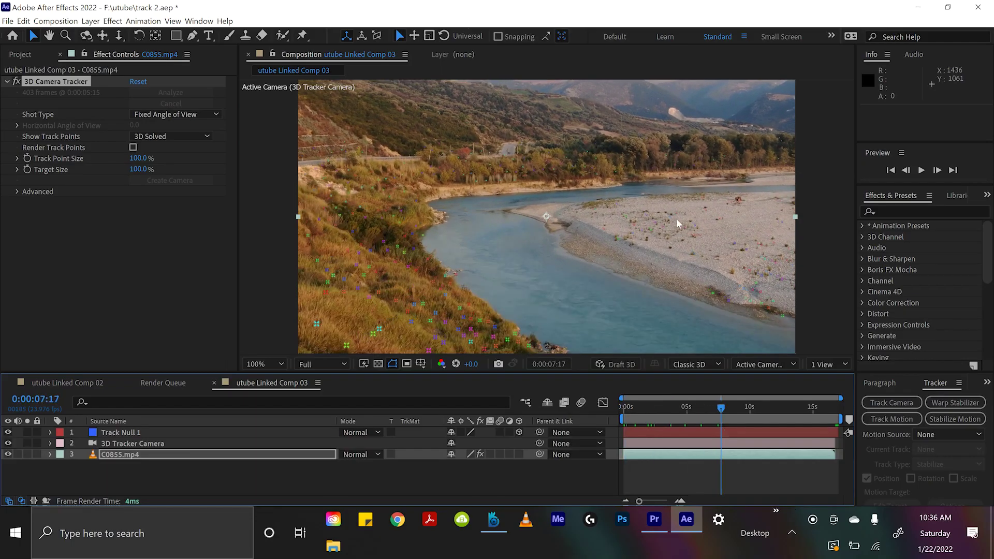
scroll(725, 238, "up", 4)
left_click_drag(728, 318, 161, 273)
left_click(705, 432)
left_click_drag(700, 409, 725, 417)
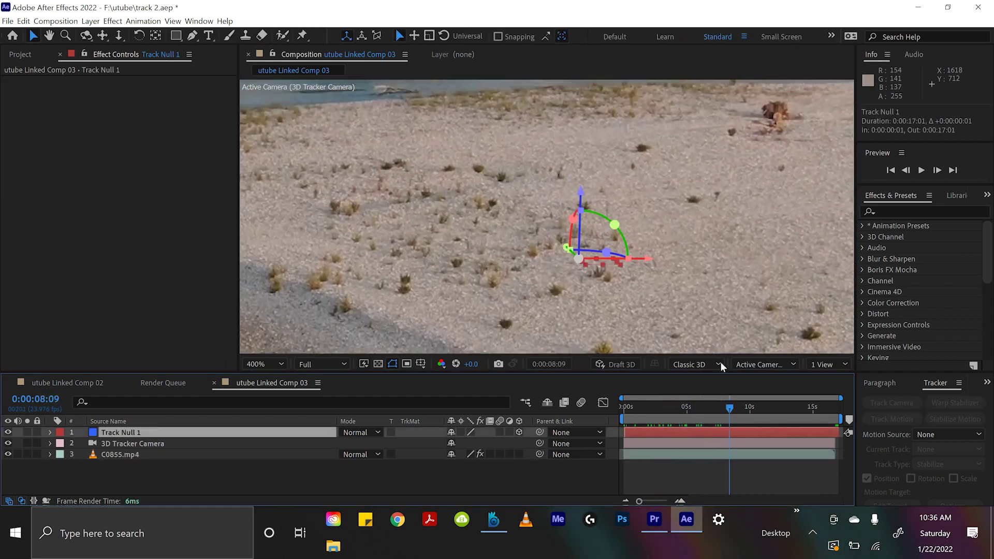
scroll(668, 233, "down", 6)
key("h")
scroll(568, 275, "up", 2)
mouse_move(577, 275)
left_mouse_down()
mouse_move(610, 266)
mouse_move(595, 266)
left_mouse_up()
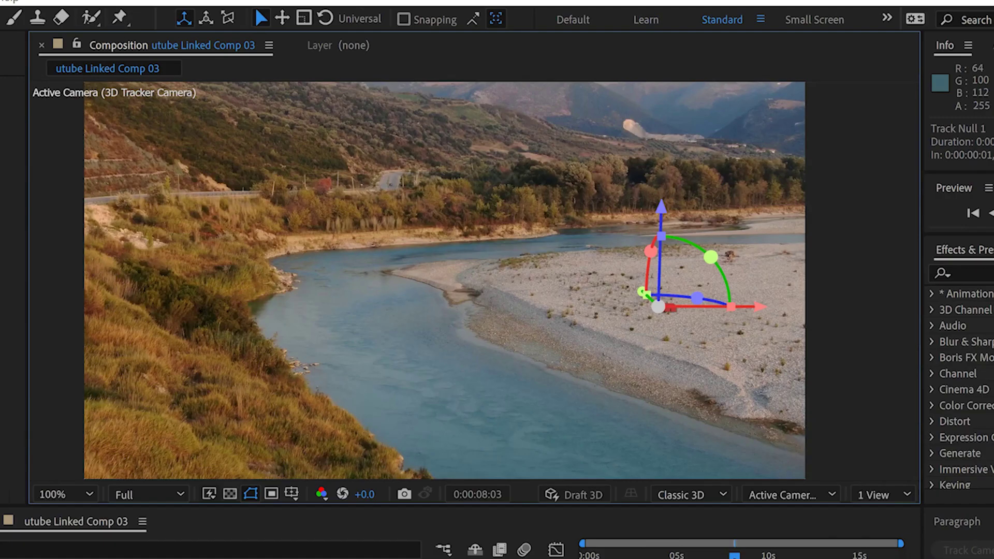
key("space")
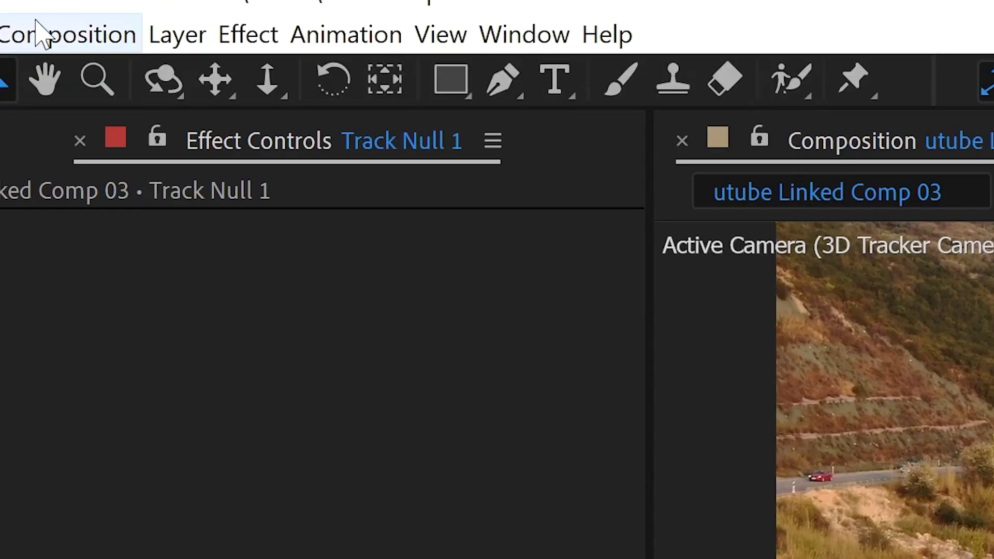
Create a new 1920 × 1080 px black solid named "tie fighter".
left_click(170, 46)
mouse_move(206, 71)
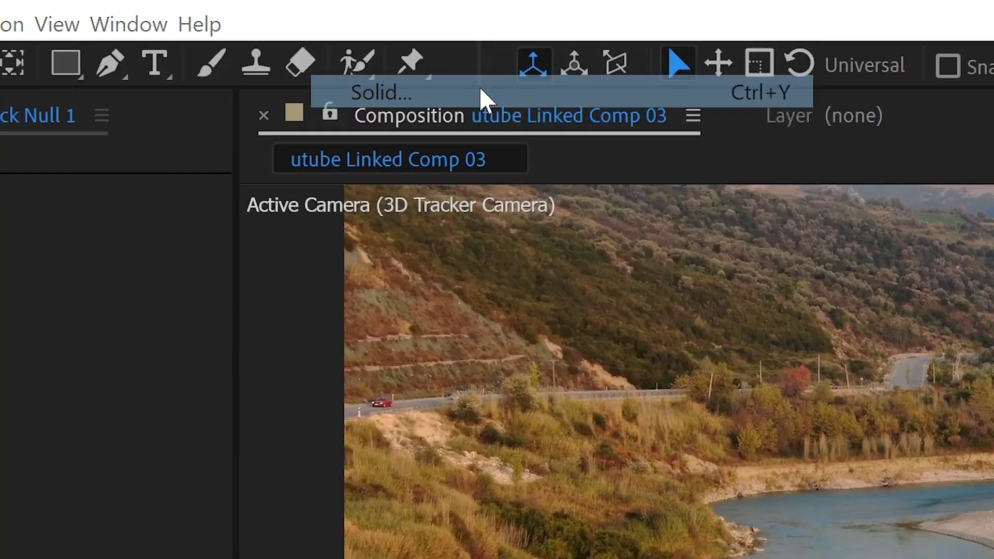
left_click(483, 93)
type("tie fighter")
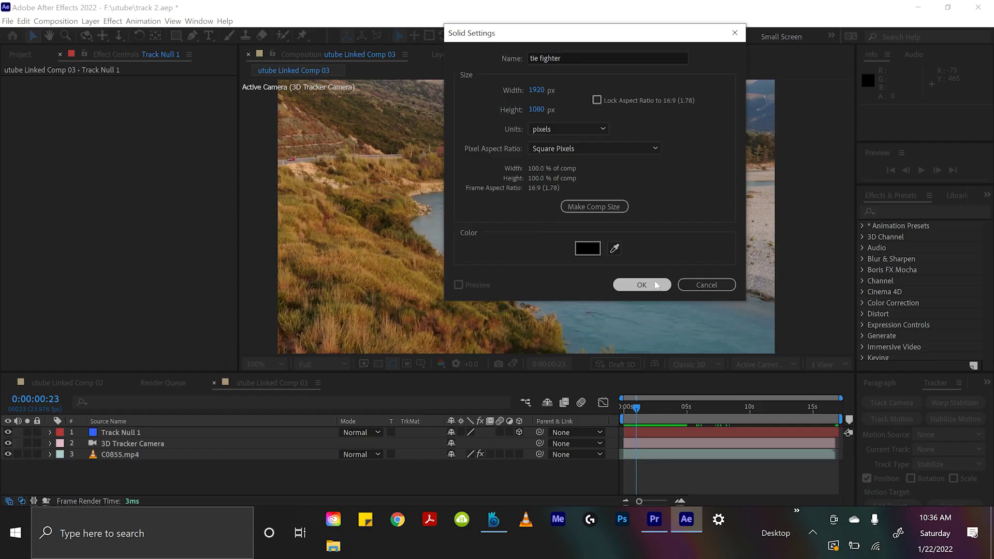
left_click(652, 282)
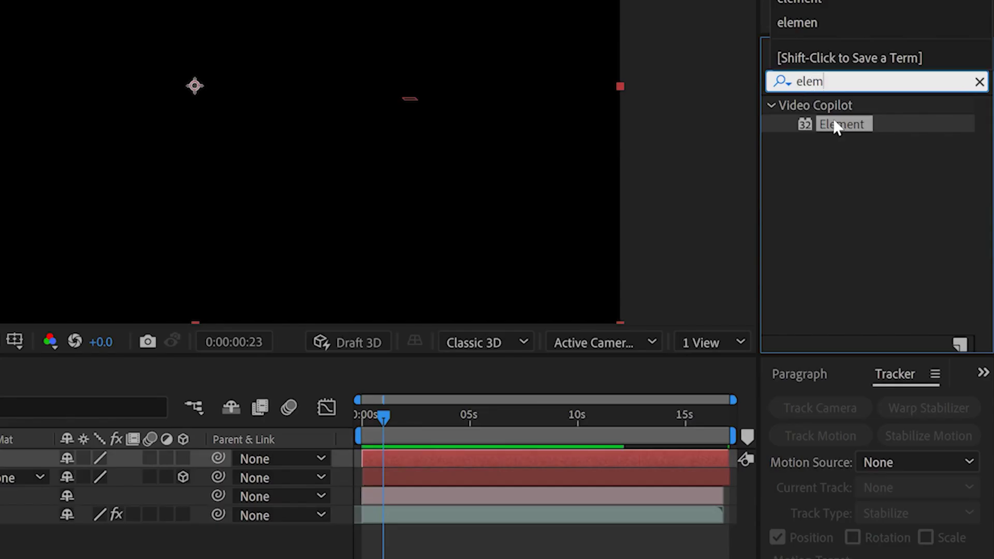
Apply the Video Copilot Element effect to the tie fighter solid.
left_click(834, 121)
left_click_drag(834, 127, 486, 451)
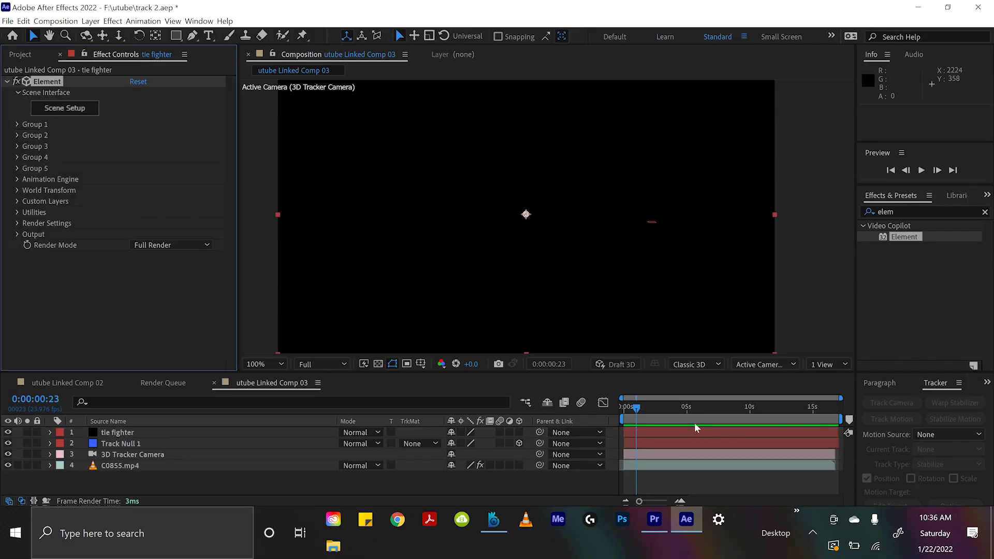
left_click_drag(695, 428, 689, 423)
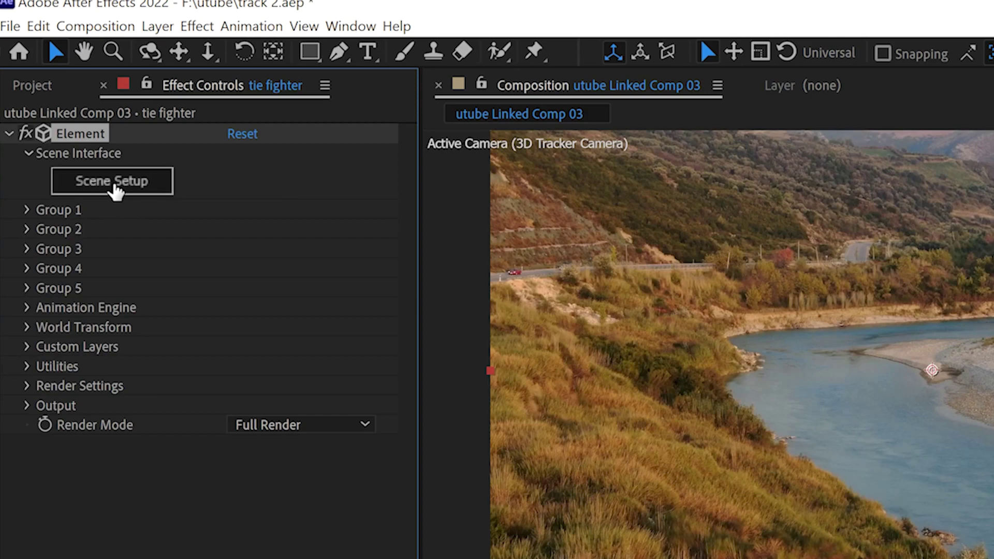
Add the Space_Fighter model from Starter_Pack_Physical to the Element scene and accept the scene setup.
left_click(114, 188)
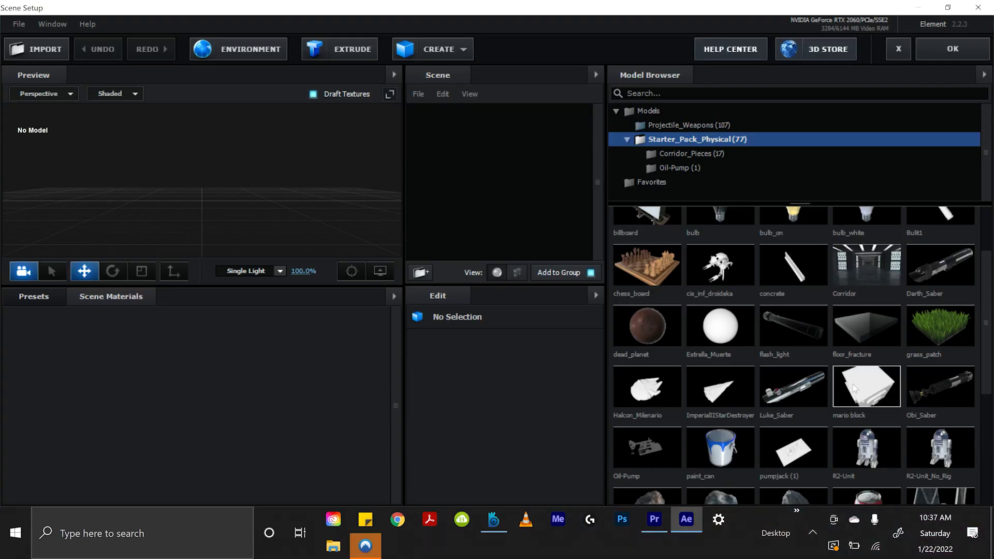
scroll(886, 342, "down", 3)
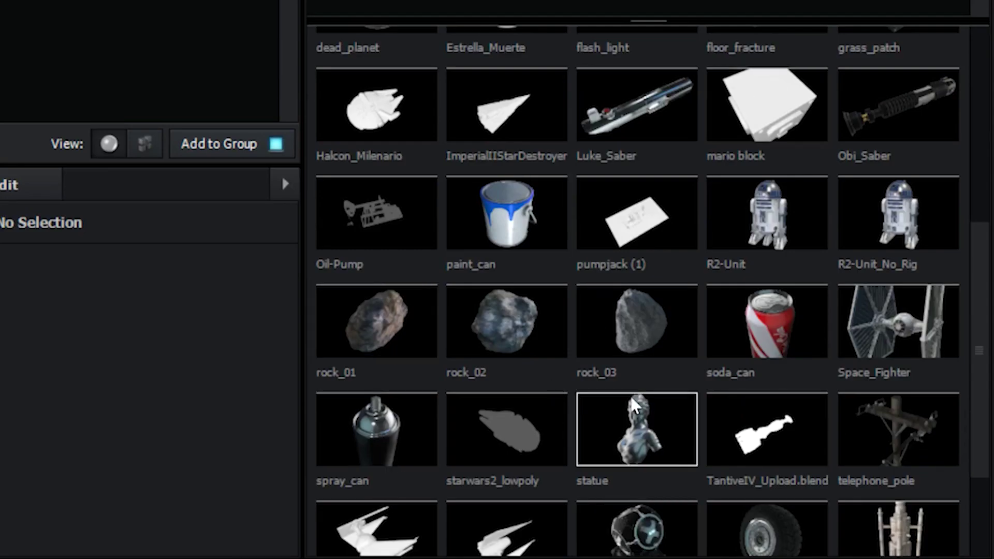
scroll(551, 318, "down", 1)
scroll(554, 300, "down", 2)
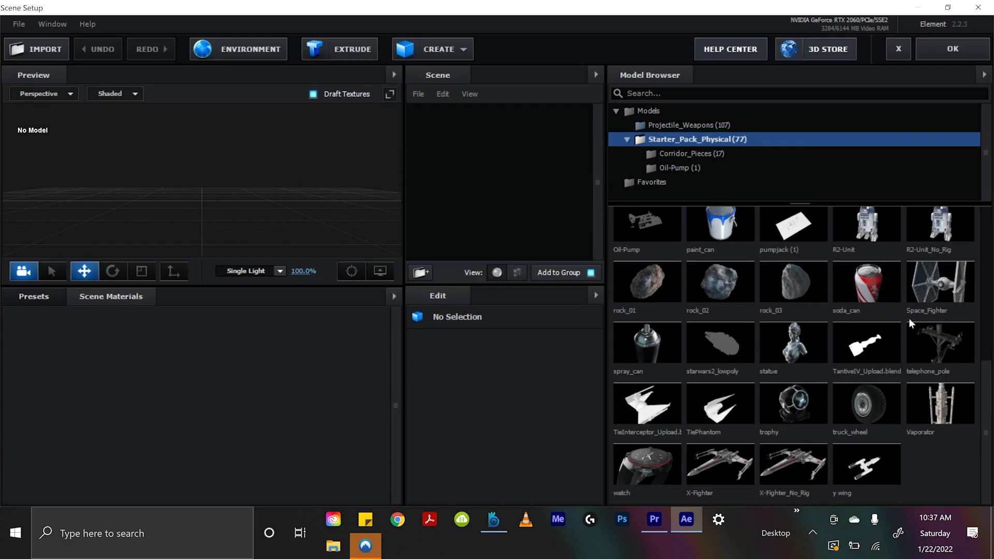
left_click(914, 302)
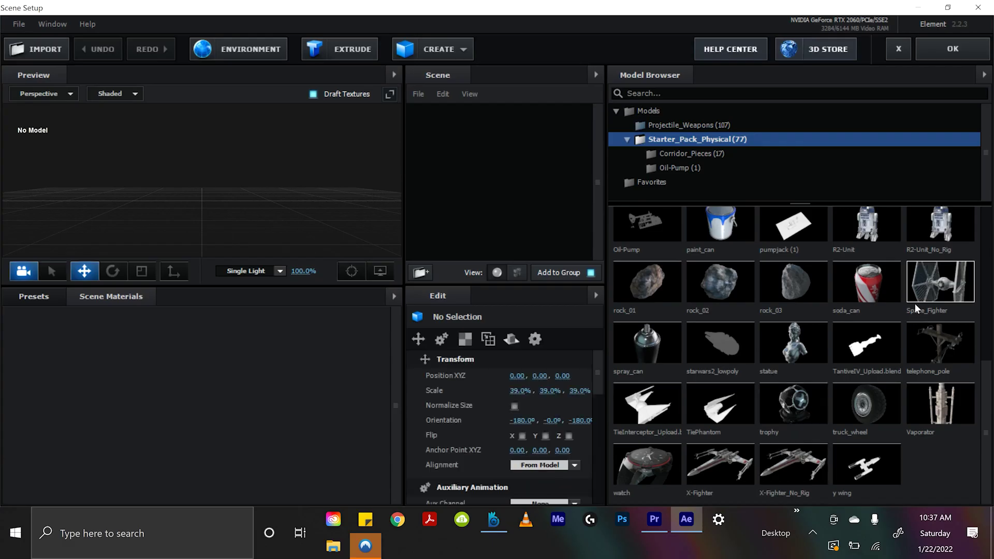
left_click(947, 46)
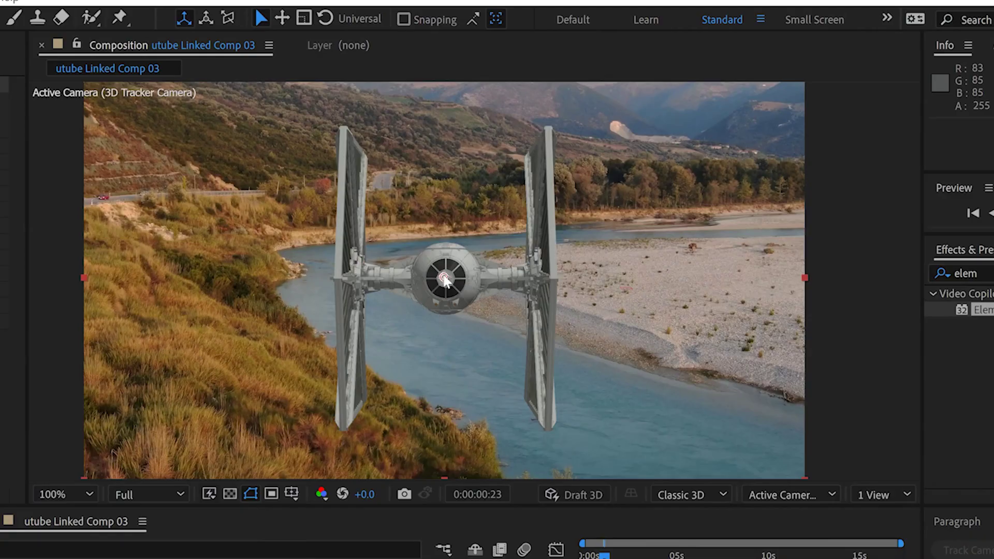
Set Element's Group 1 Particle Replicator Position XY to 990.0, 461.0 and Position Z to 290.0.
mouse_move(600, 552)
left_mouse_down()
mouse_move(683, 553)
mouse_move(593, 554)
left_mouse_up()
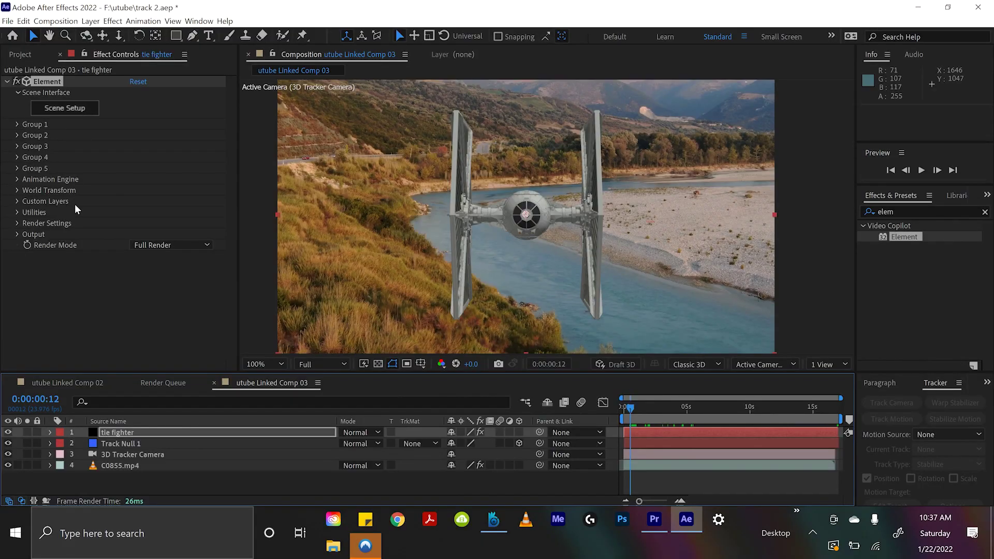
left_click(17, 125)
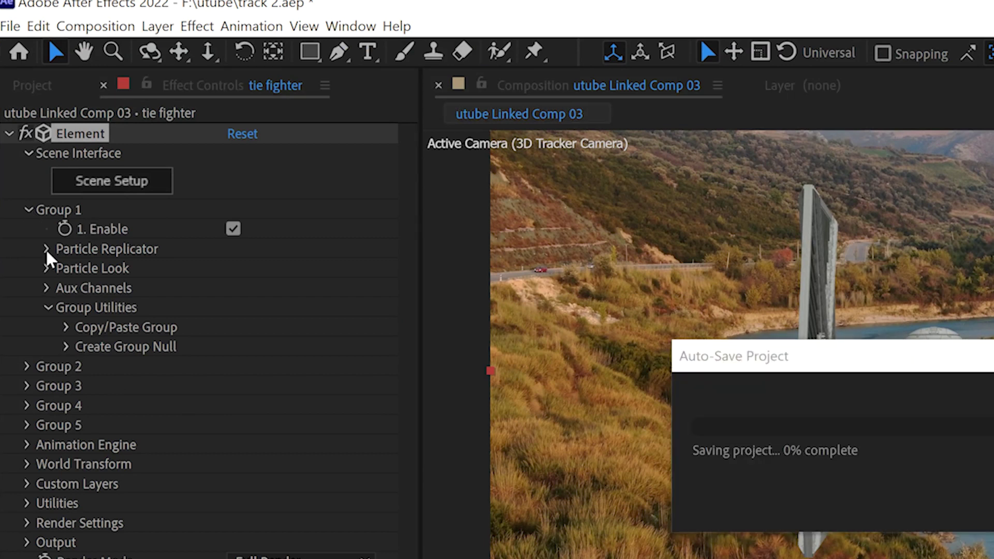
left_click(46, 249)
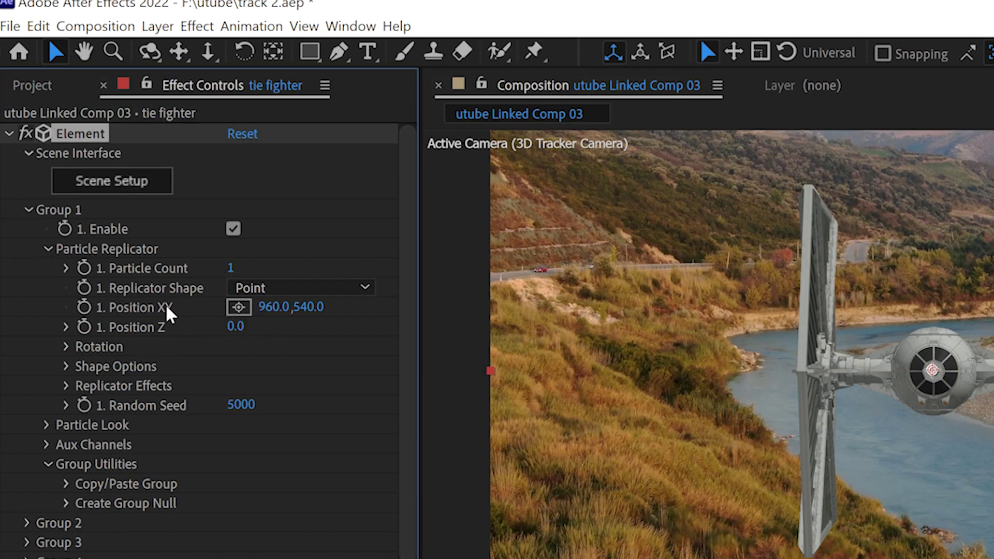
left_click_drag(321, 310, 238, 286)
left_click_drag(370, 333, 272, 327)
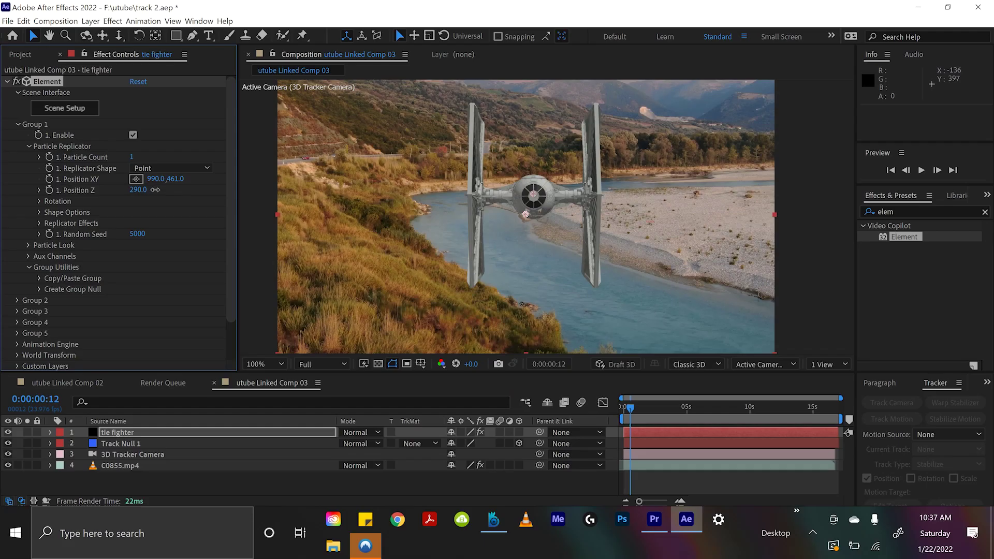
Reveal Track Null 1's position, return to the composition start, and copy the null's X value with the tie fighter layer selected.
left_click(117, 446)
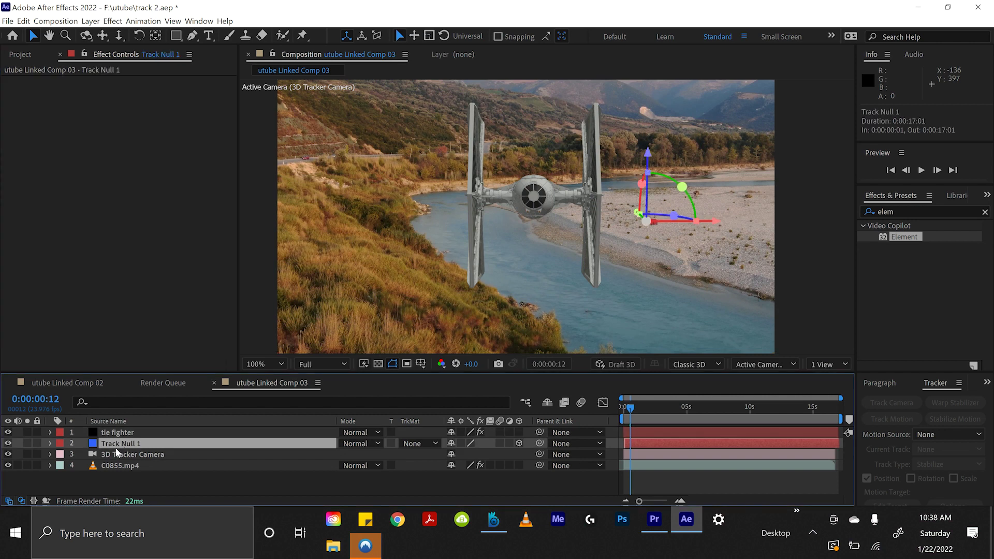
key("p")
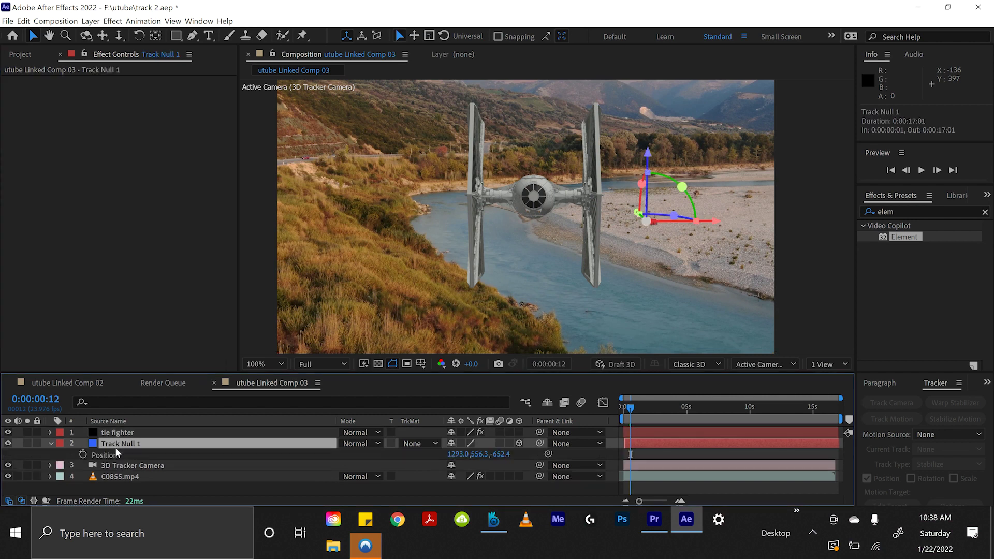
key("Home")
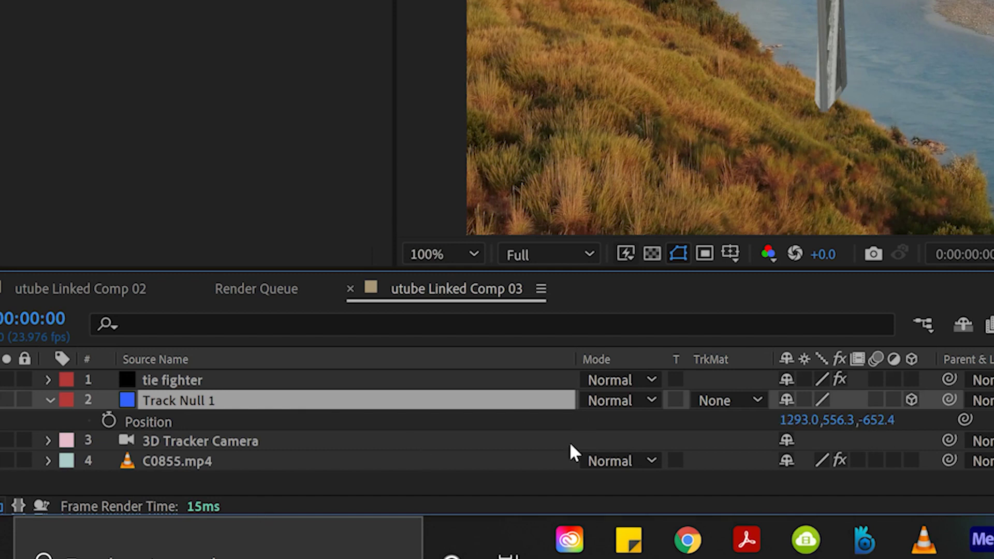
left_click(299, 380)
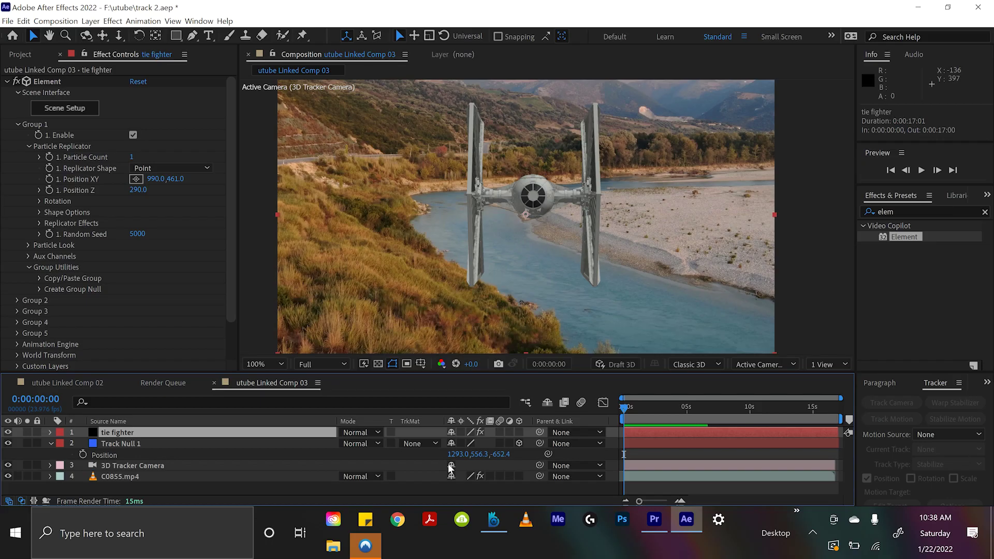
left_click(460, 454)
key("ctrl+c")
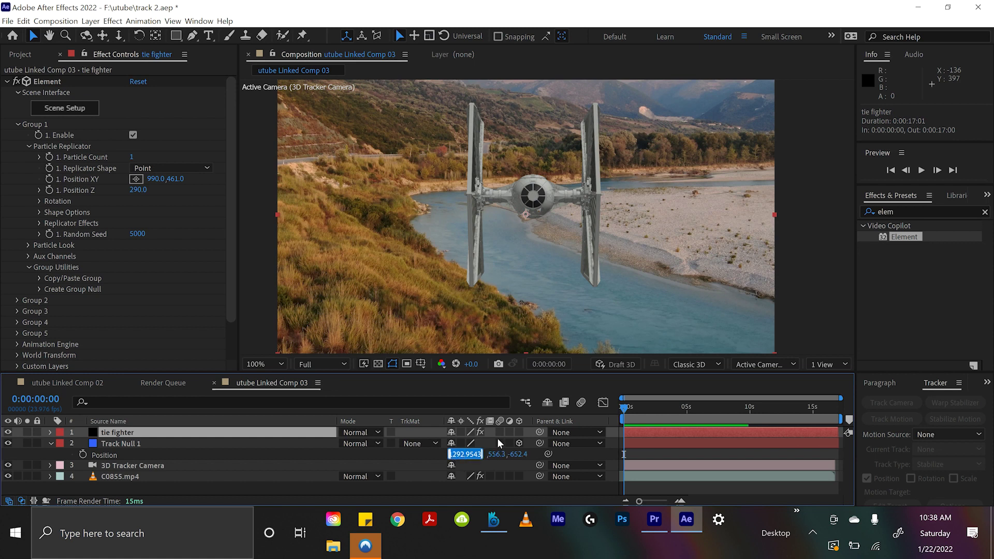
Set Element's Group 1 Position XY to 1293.0, 556.3, copying the X and Y values from Track Null 1's position.
left_click(156, 181)
left_click(156, 178)
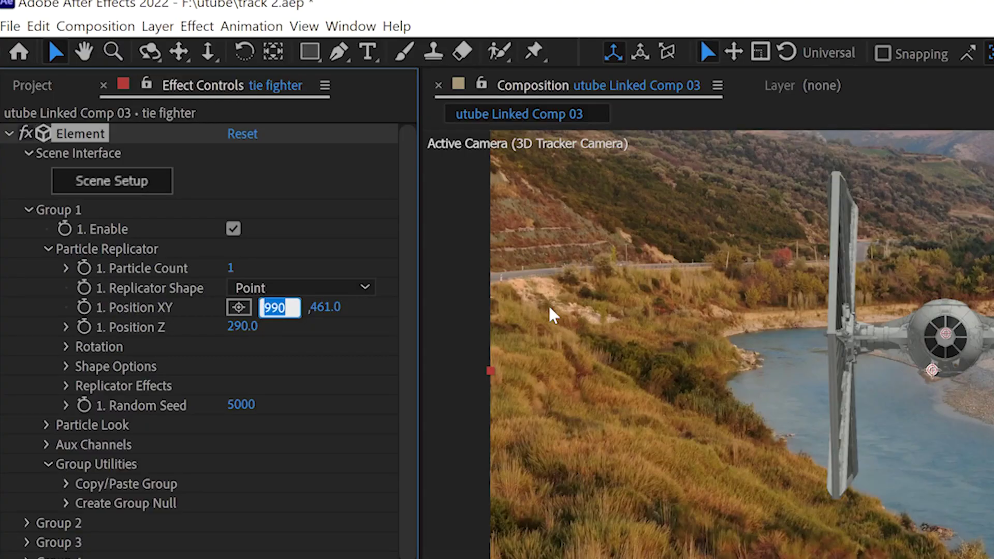
key("ctrl+v")
key("Return")
left_click(478, 455)
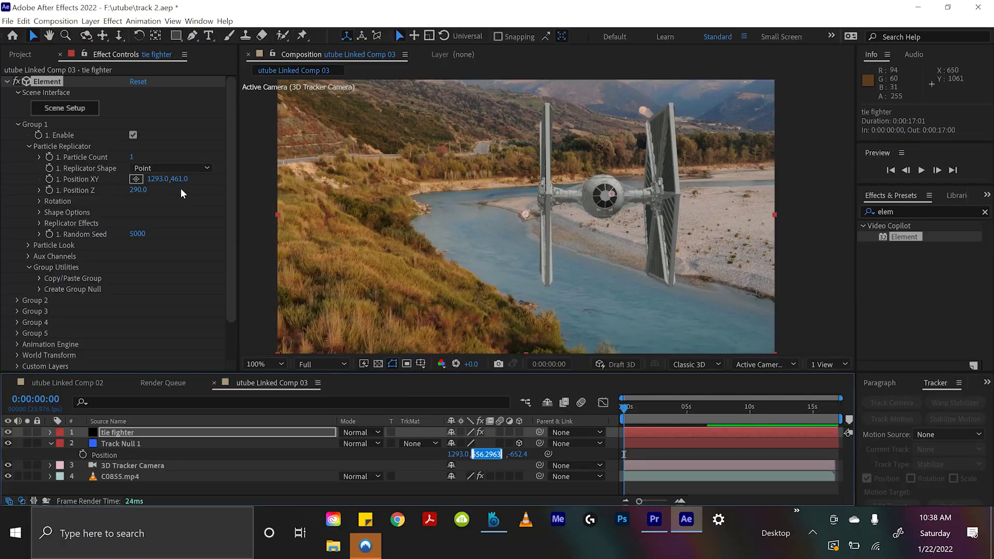
left_click(179, 179)
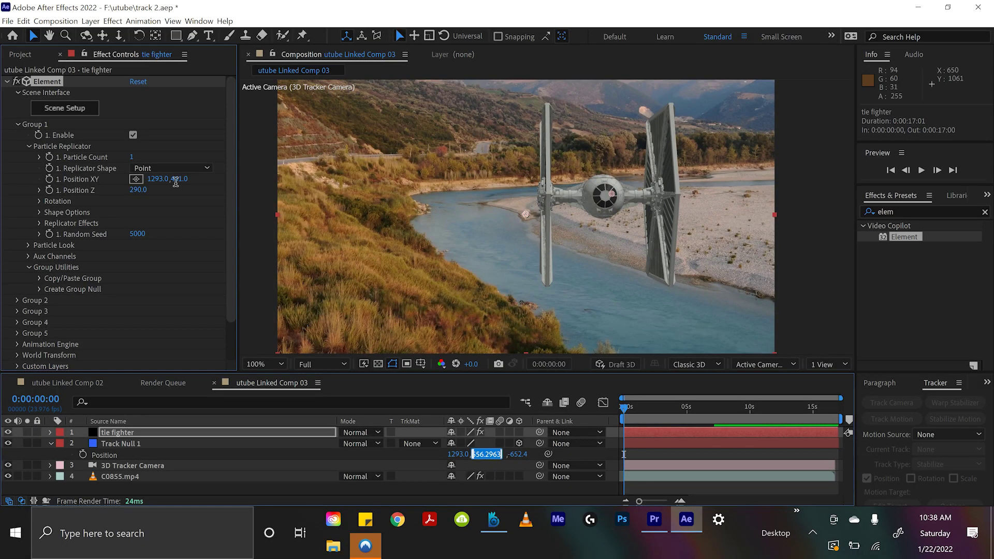
type("556.3")
key("Return")
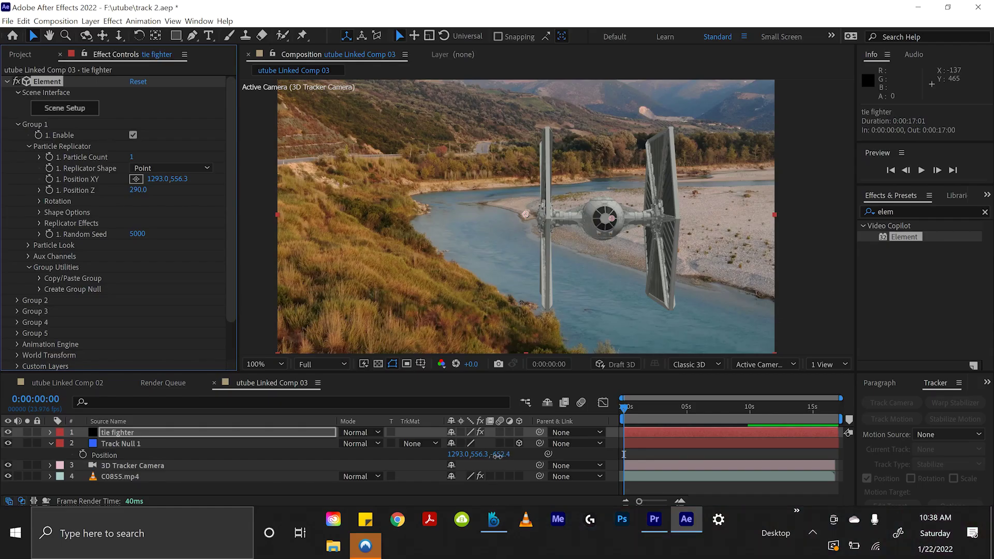
Copy Track Null 1's Z value into Group 1's Position Z, giving -652.4, and scrub the start of the timeline to check placement.
left_click(498, 455)
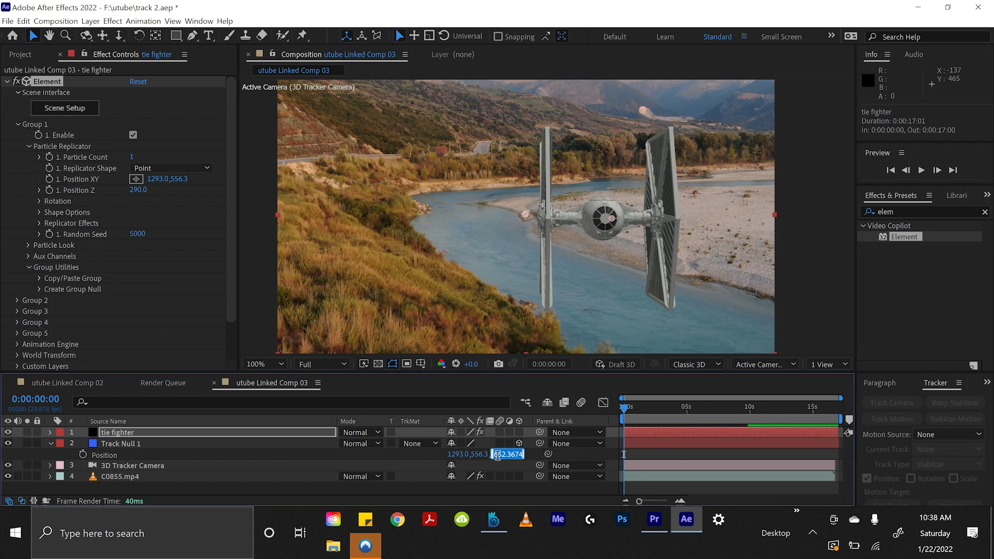
left_click(137, 189)
key("ctrl+v")
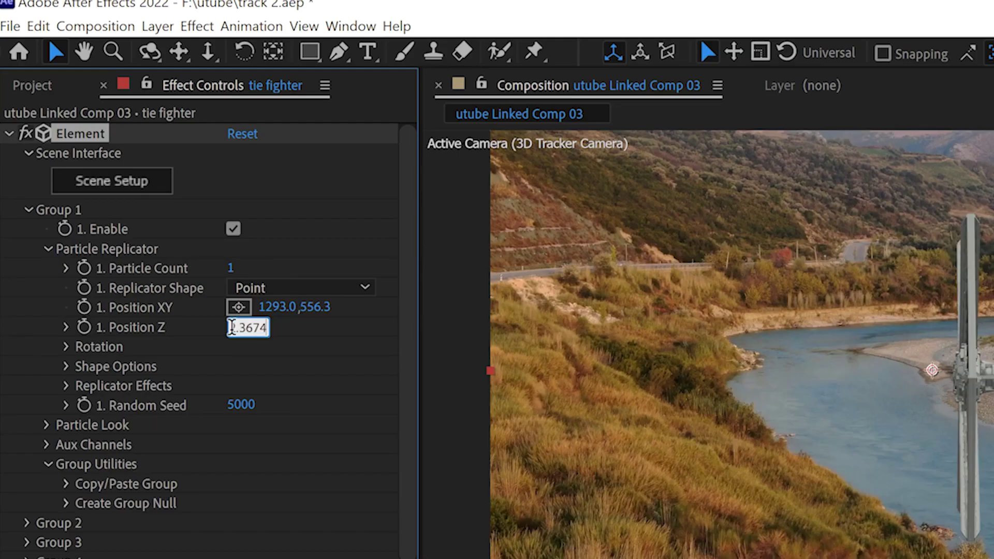
key("Return")
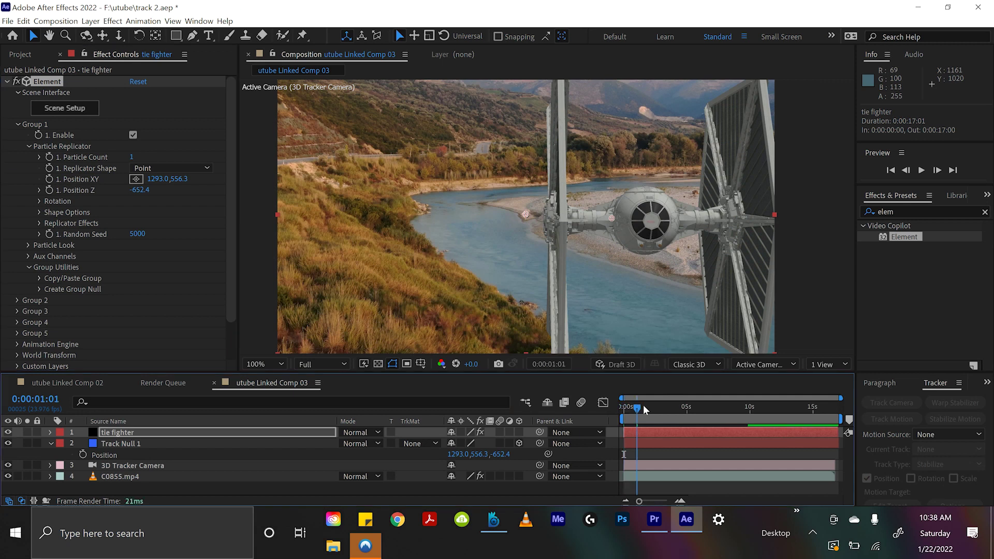
left_click_drag(646, 410, 611, 403)
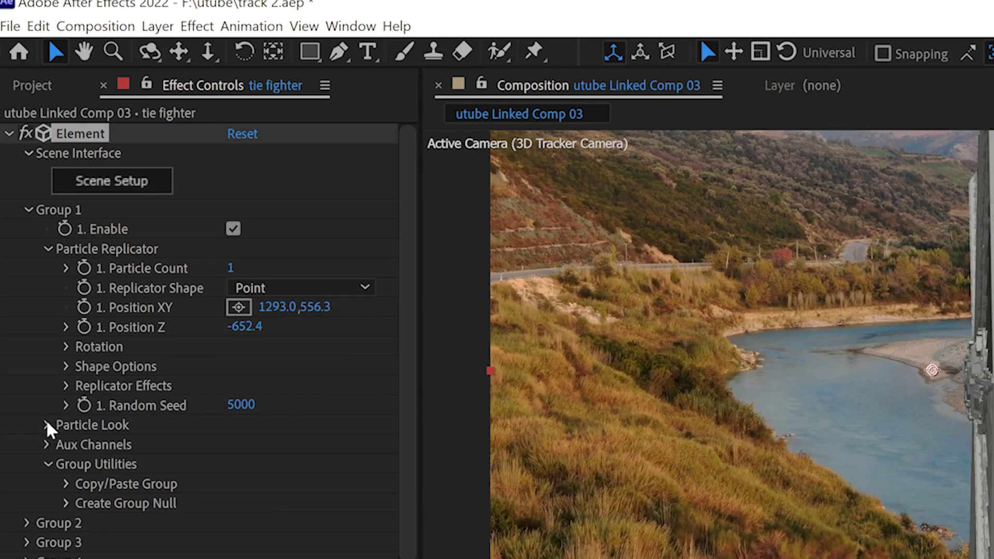
Reduce Group 1's Particle Size to 2.50 in the Particle Look settings.
left_click(47, 425)
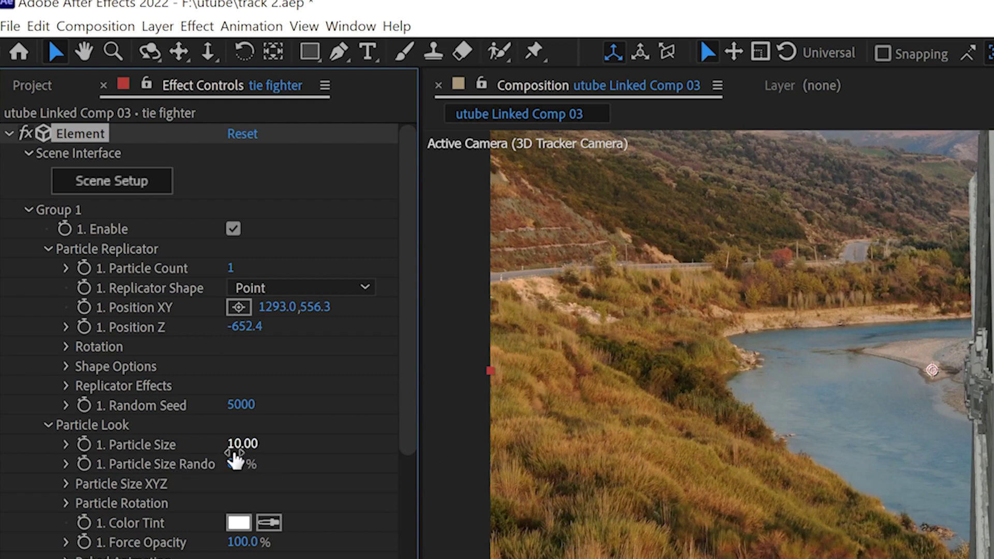
left_click_drag(234, 447, 164, 464)
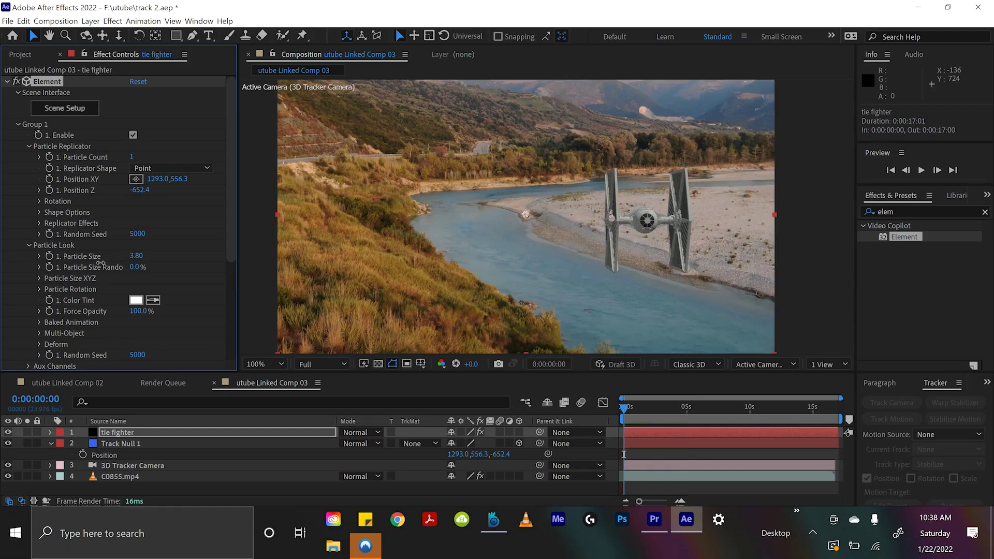
left_click_drag(95, 267, 97, 267)
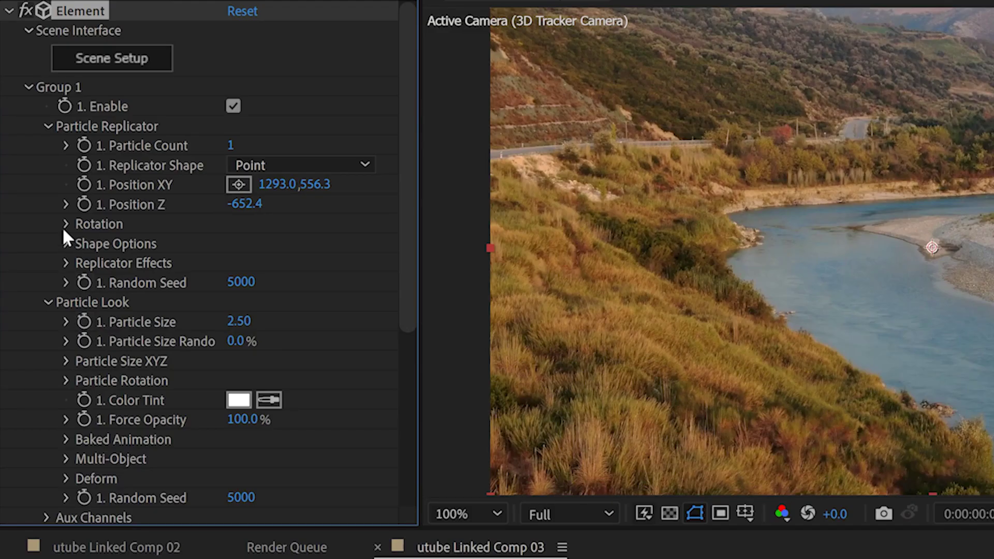
Rotate the fighter through Group 1's Particle Replicator to X +6.0°, Y +39.0° and Z +4.0°.
left_click(65, 224)
left_click_drag(262, 262, 271, 241)
left_click_drag(254, 282, 258, 275)
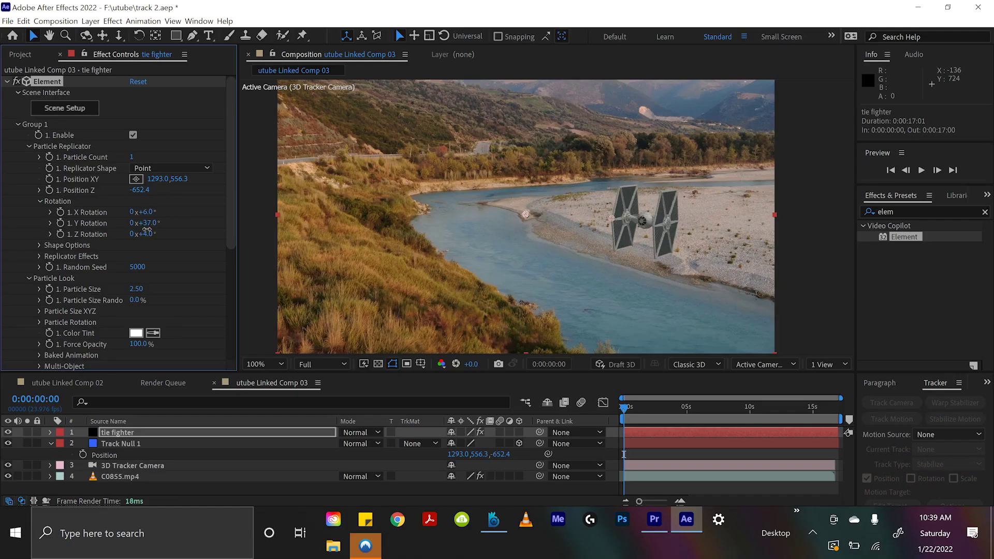
left_click_drag(147, 223, 150, 224)
Set Group 1's Particle Size to 3.80 and move the fighter to Position XY 1366.0, 481.3, playing the composition to check the track.
mouse_move(137, 289)
left_mouse_down()
mouse_move(151, 289)
mouse_move(142, 287)
left_mouse_up()
left_click_drag(611, 218, 627, 198)
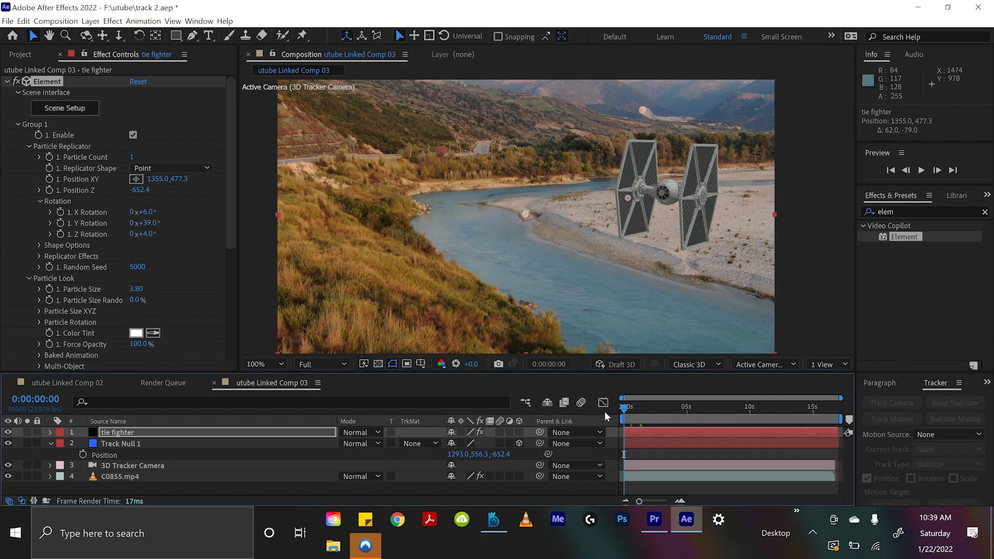
key("space")
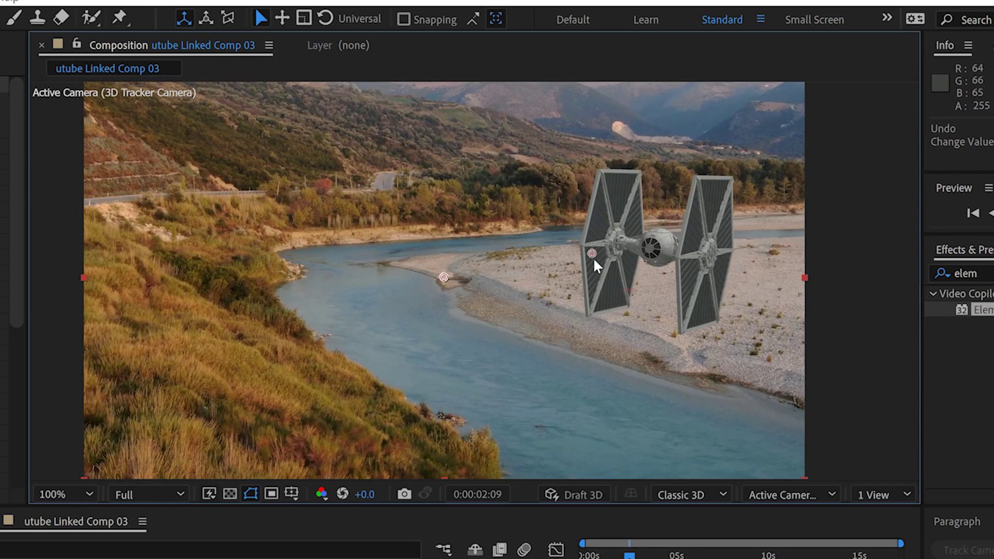
left_click_drag(593, 253, 590, 254)
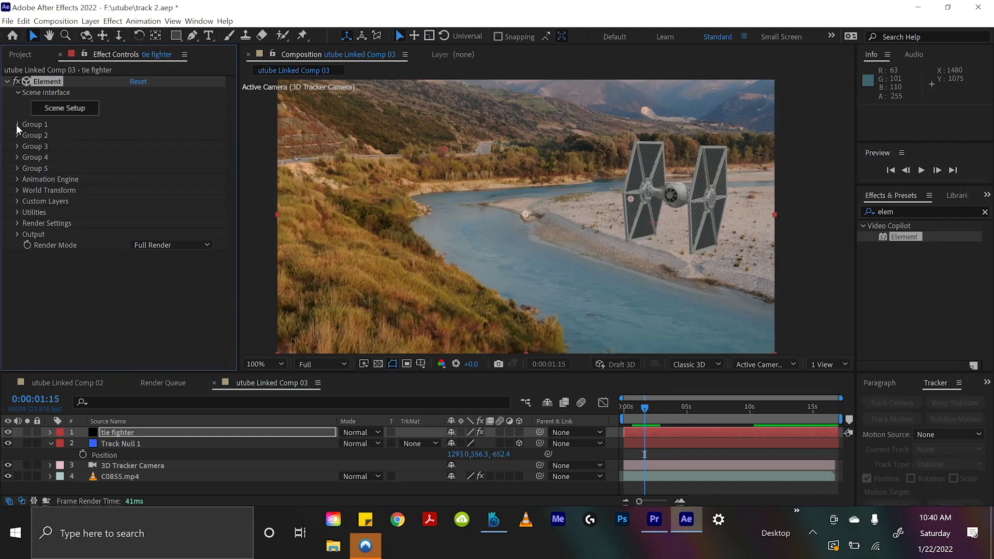
left_click(17, 124)
left_click(19, 81)
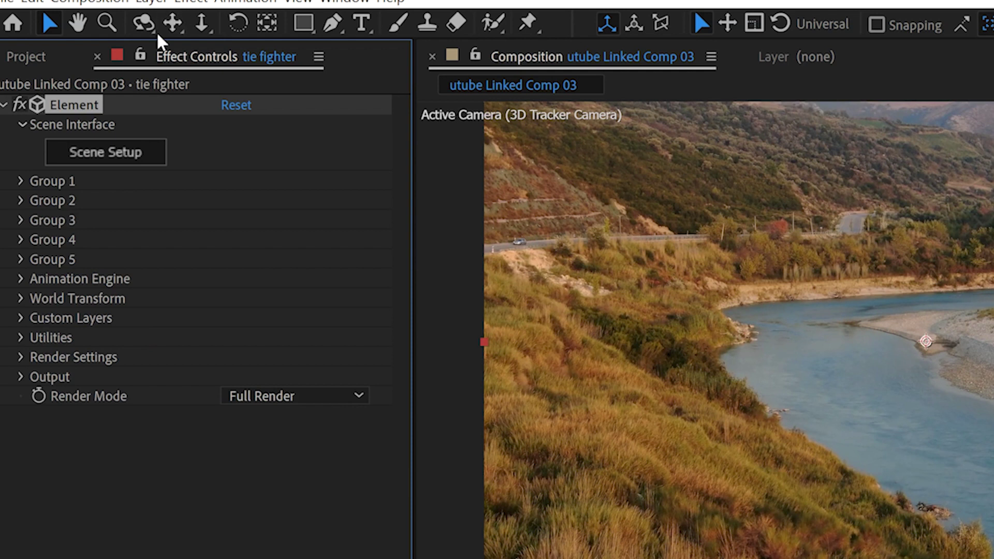
left_click(21, 182)
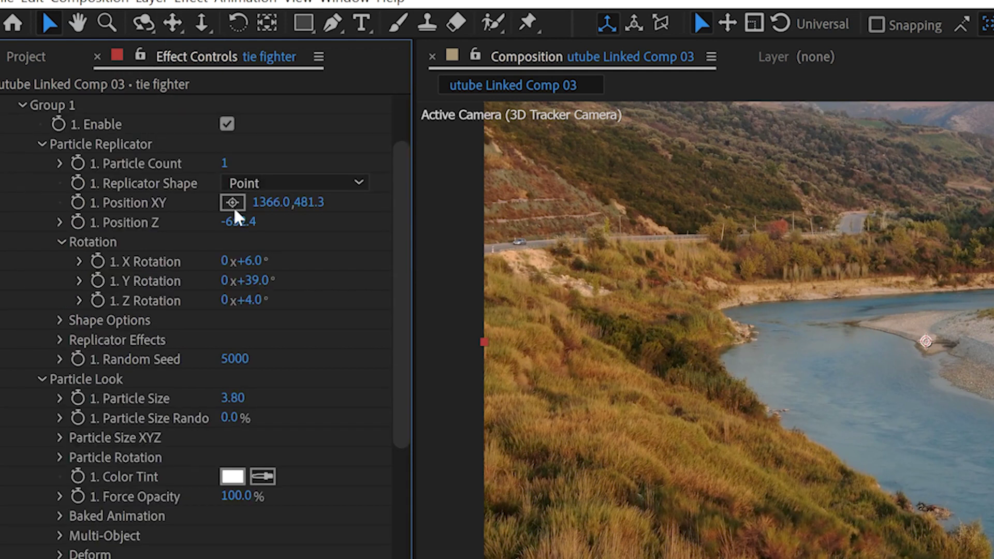
scroll(18, 193, "up", 2)
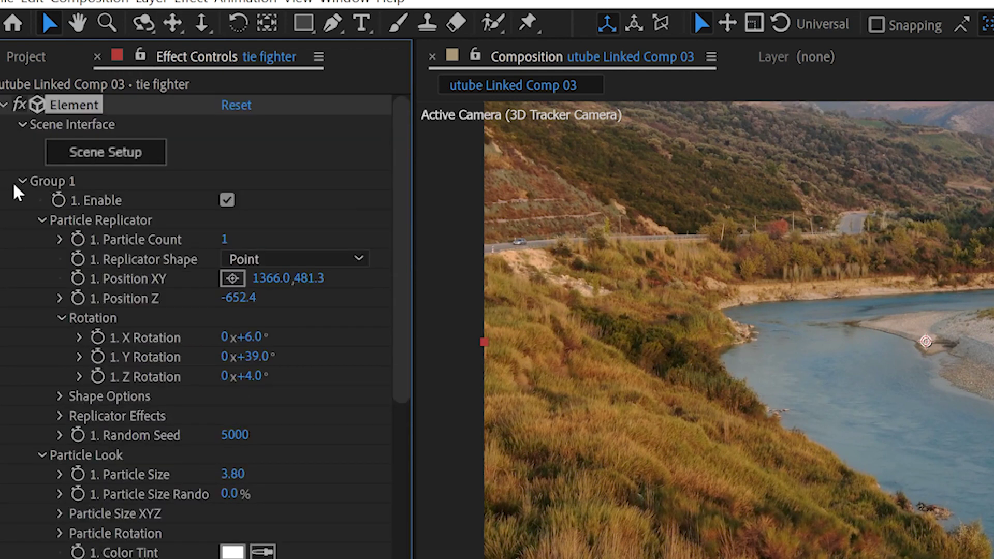
left_click(21, 183)
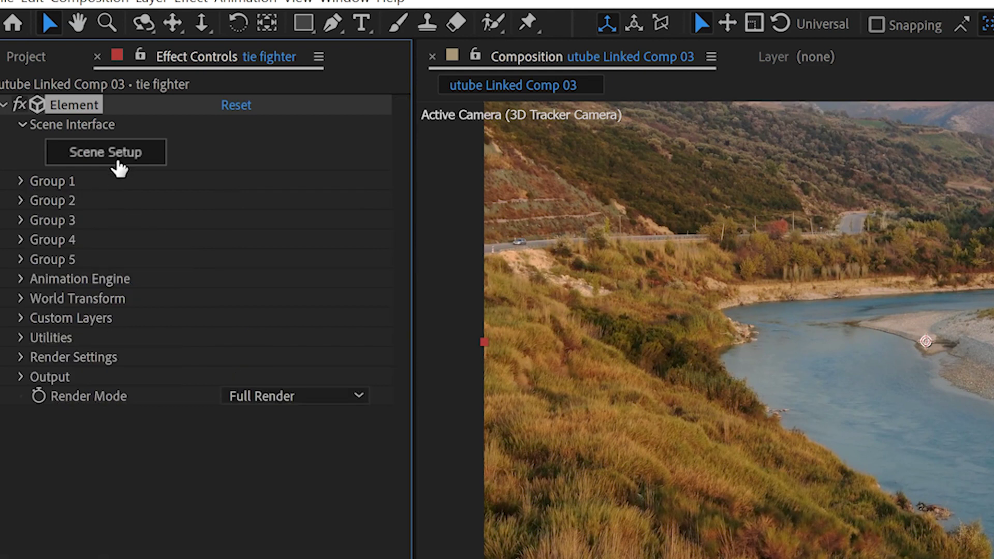
Open Element's Scene Setup and create a plane model in the scene.
left_click(97, 158)
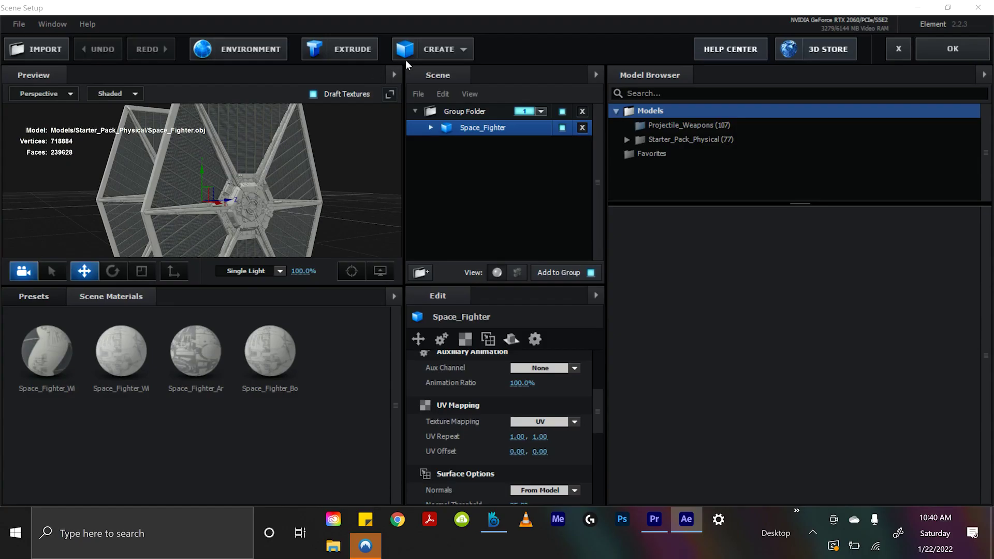
left_click(421, 52)
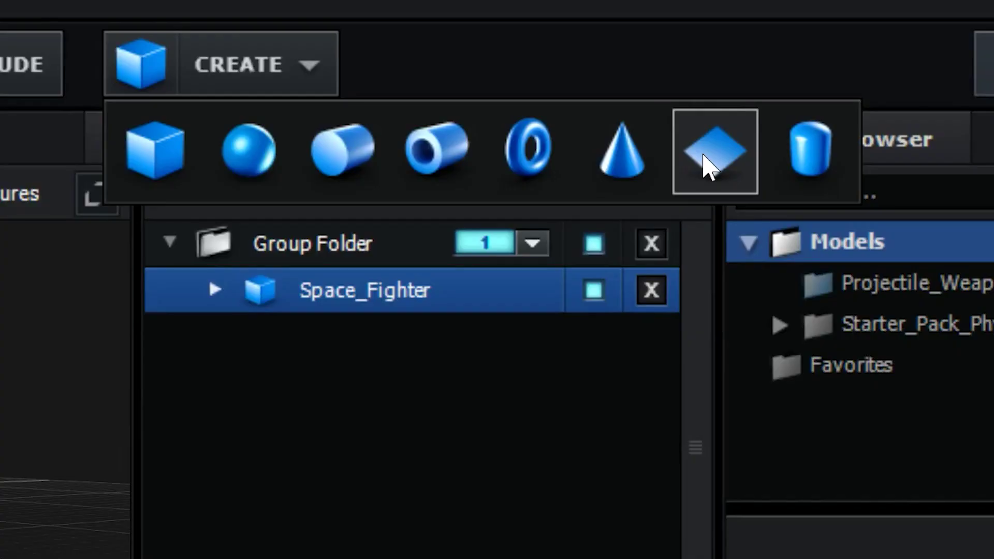
left_click(709, 167)
Scale the plane beneath the fighter to about 407% in X and 381% in Z.
left_click_drag(260, 184, 147, 228)
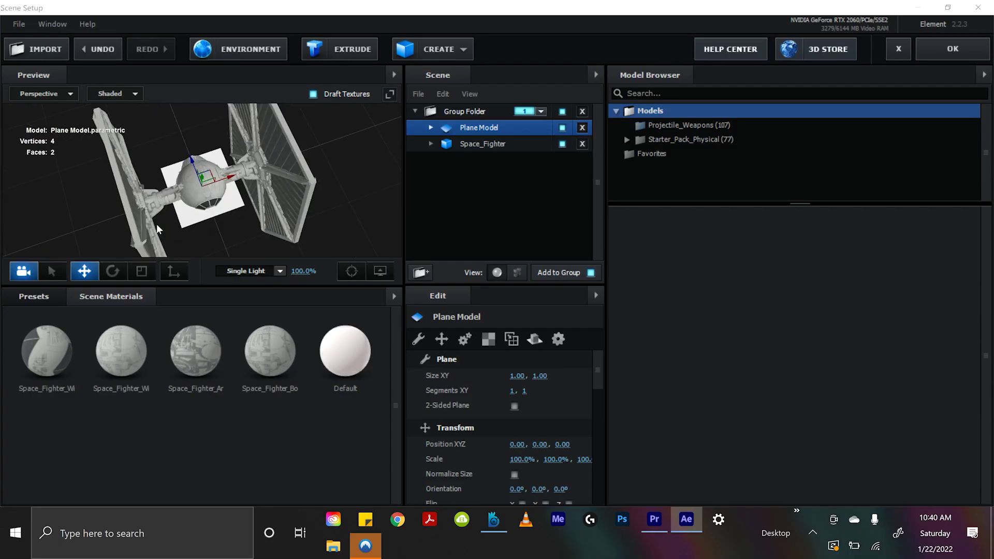
left_click(142, 272)
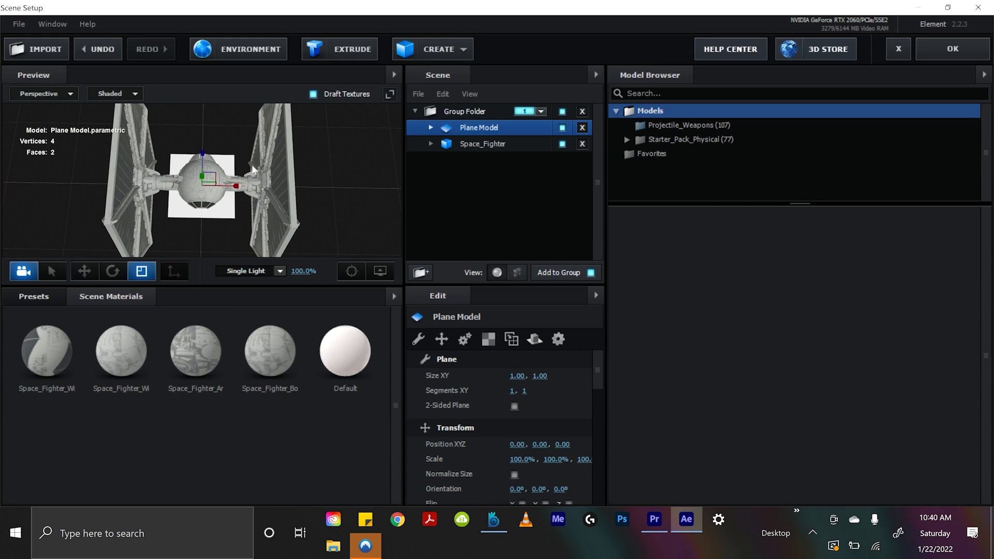
left_click_drag(203, 178, 221, 73)
left_click_drag(328, 220, 378, 184)
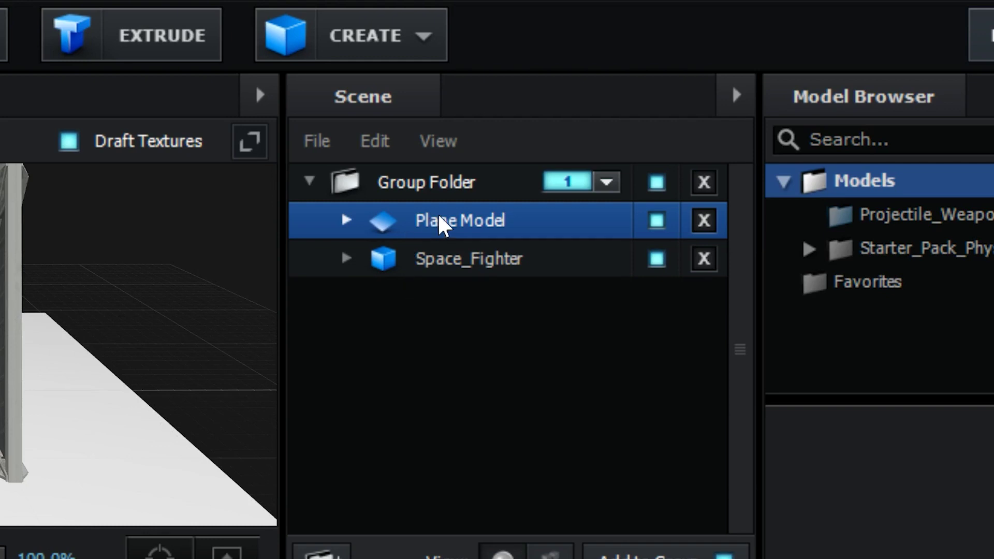
Move Plane Model out of the Group Folder in the Scene list and assign it to group 2.
left_click_drag(439, 225, 450, 238)
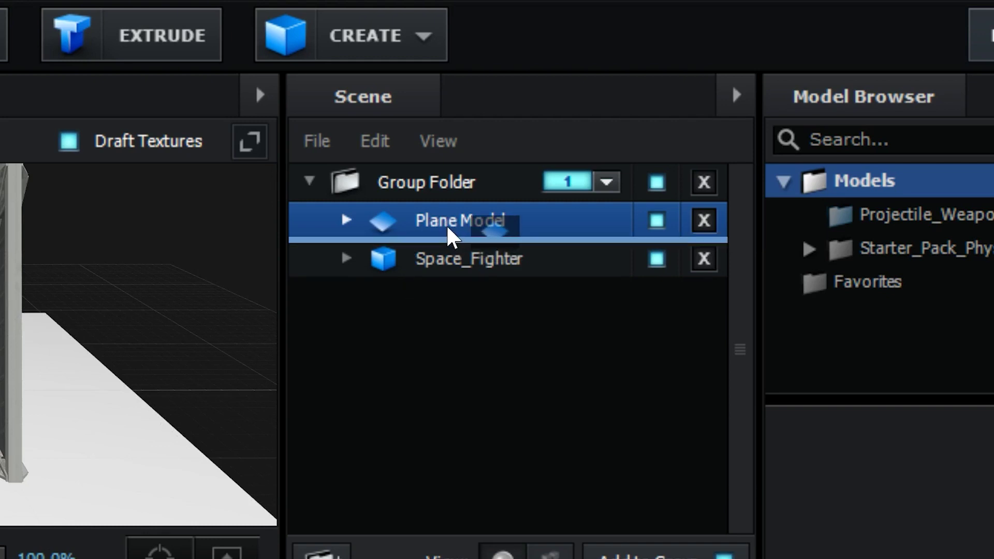
left_click_drag(449, 238, 428, 374)
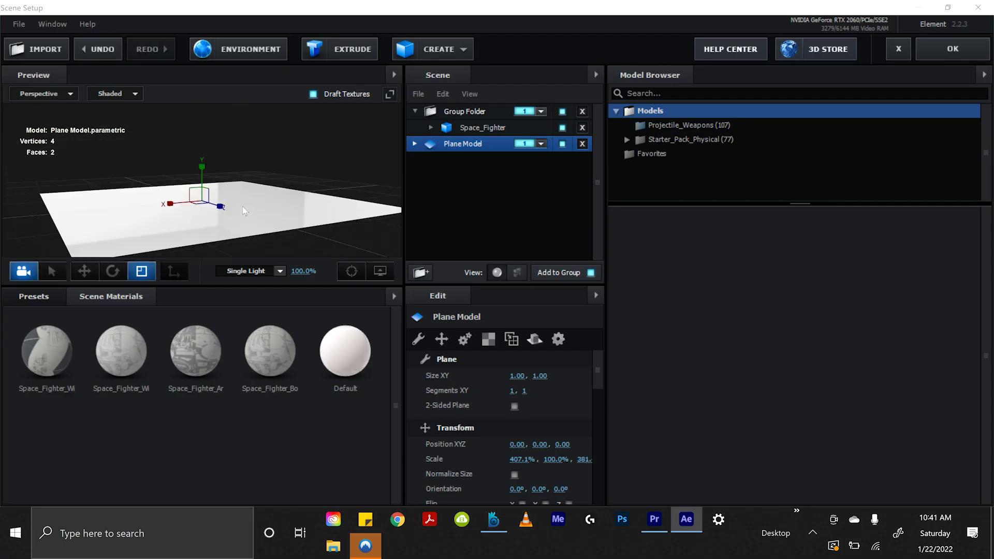
left_click_drag(243, 209, 143, 214)
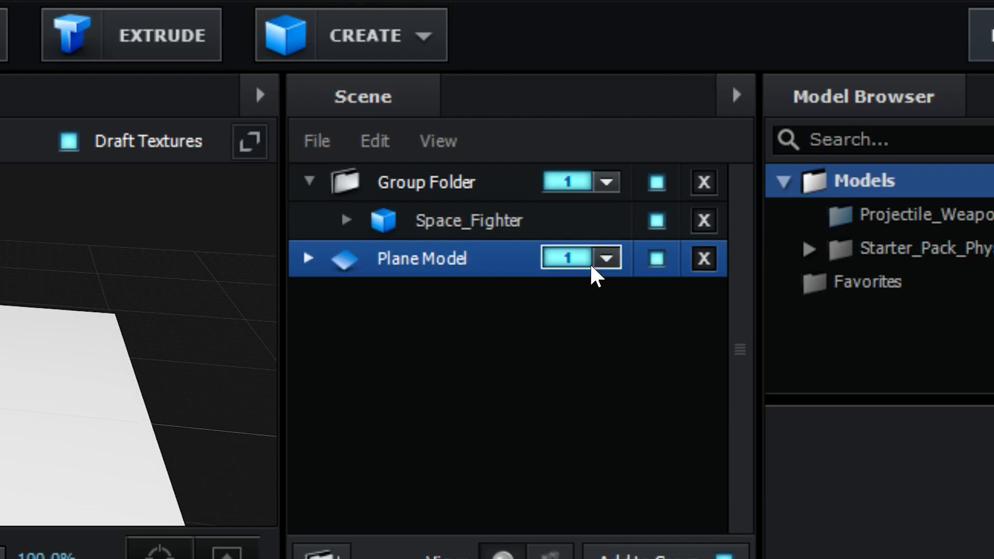
left_click(606, 257)
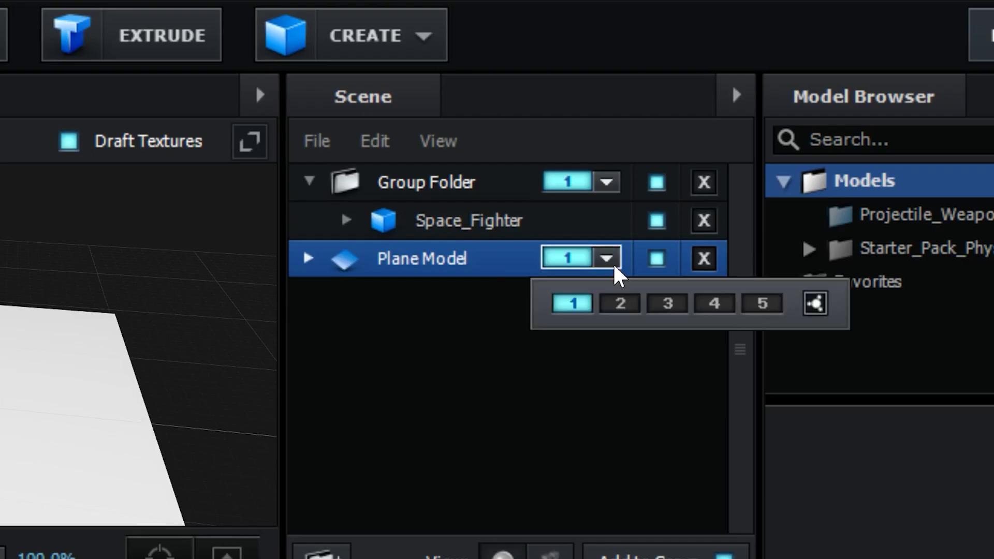
left_click(618, 304)
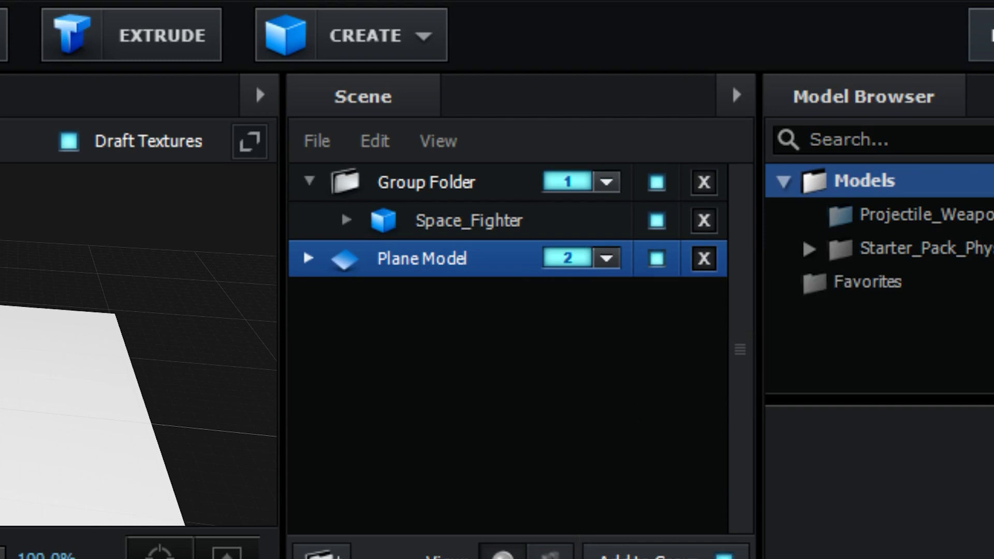
Enable Matte Shadow on the plane's Default material.
left_click(301, 259)
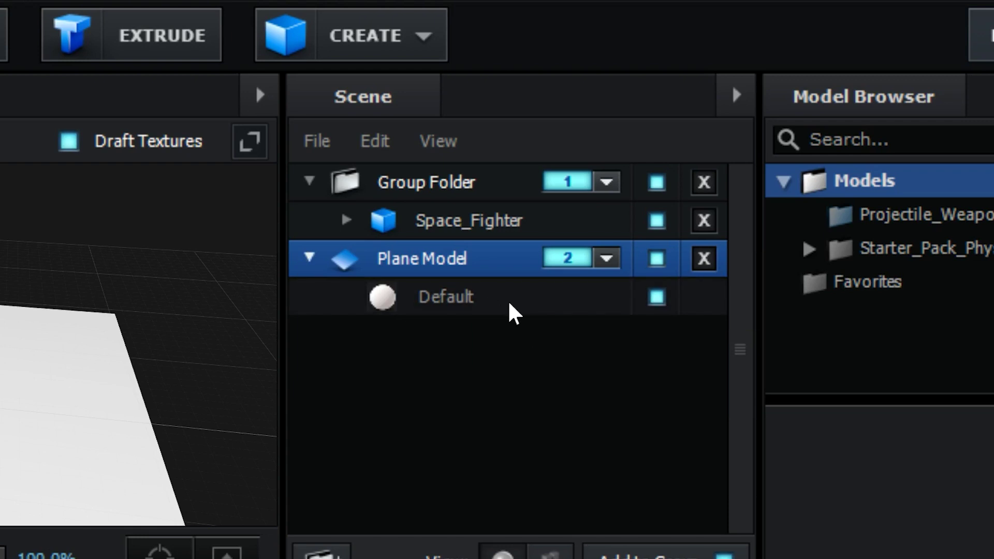
left_click(469, 303)
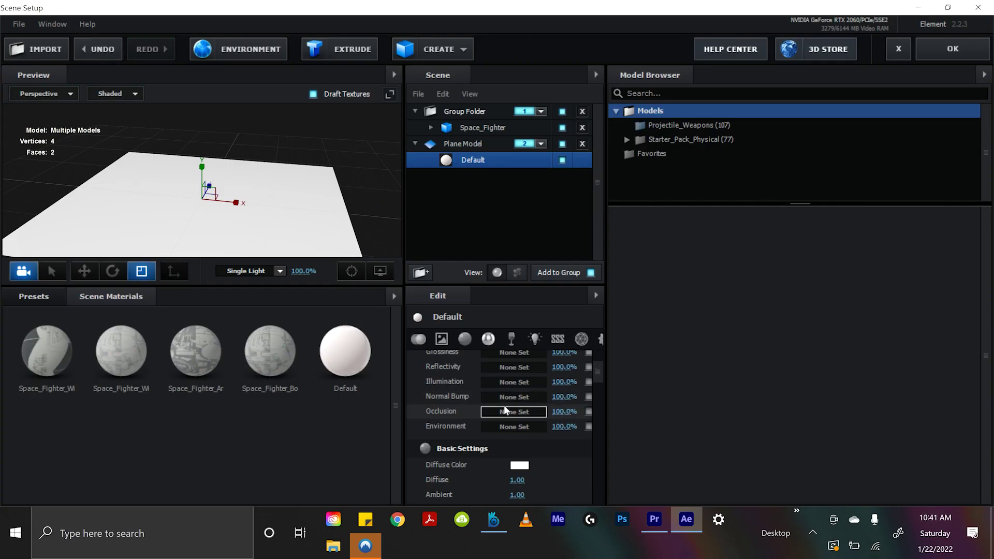
scroll(504, 405, "down", 5)
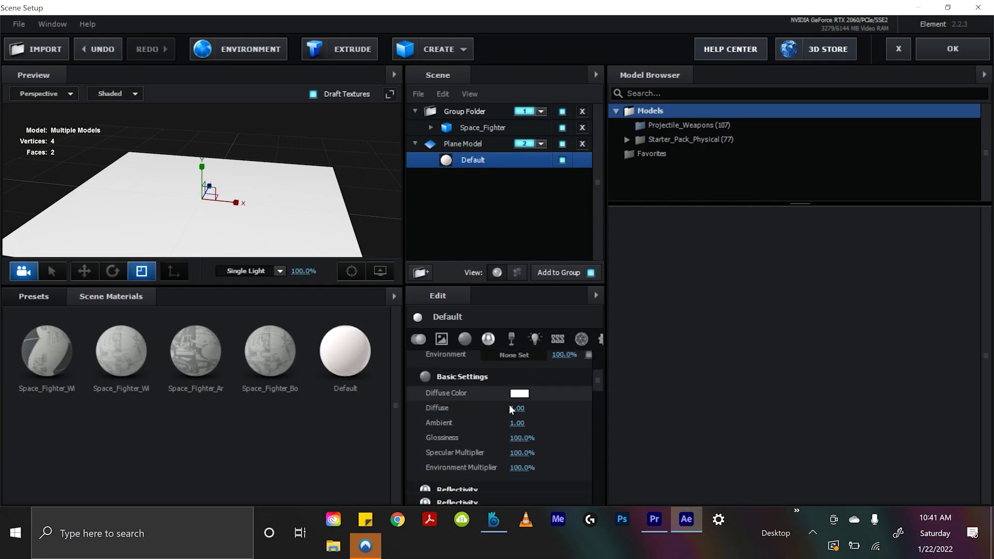
scroll(489, 359, "down", 5)
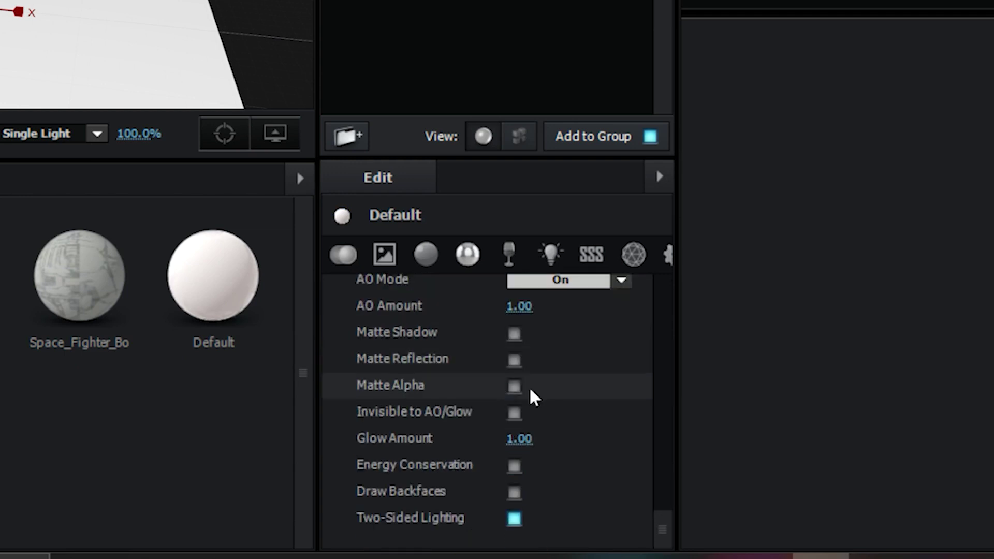
mouse_move(514, 333)
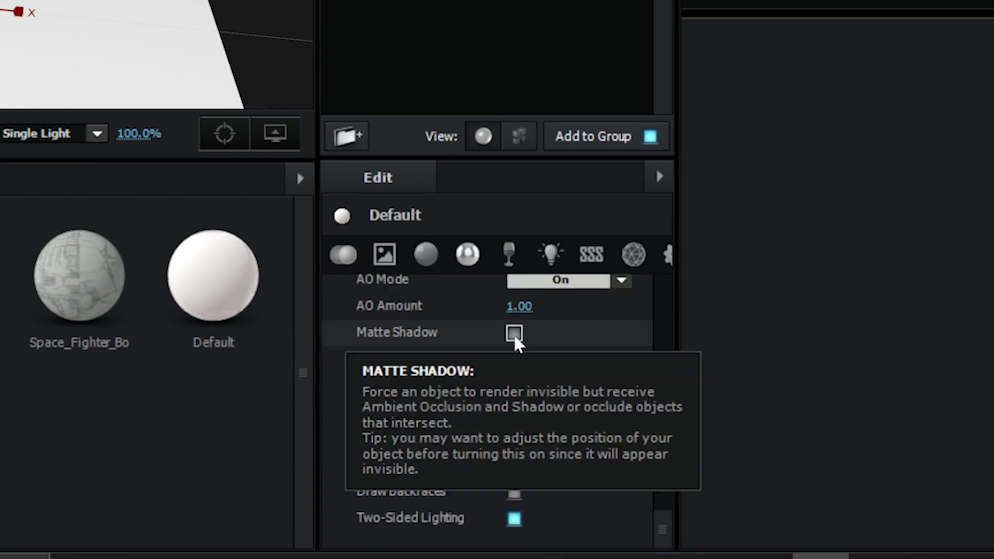
left_click(513, 333)
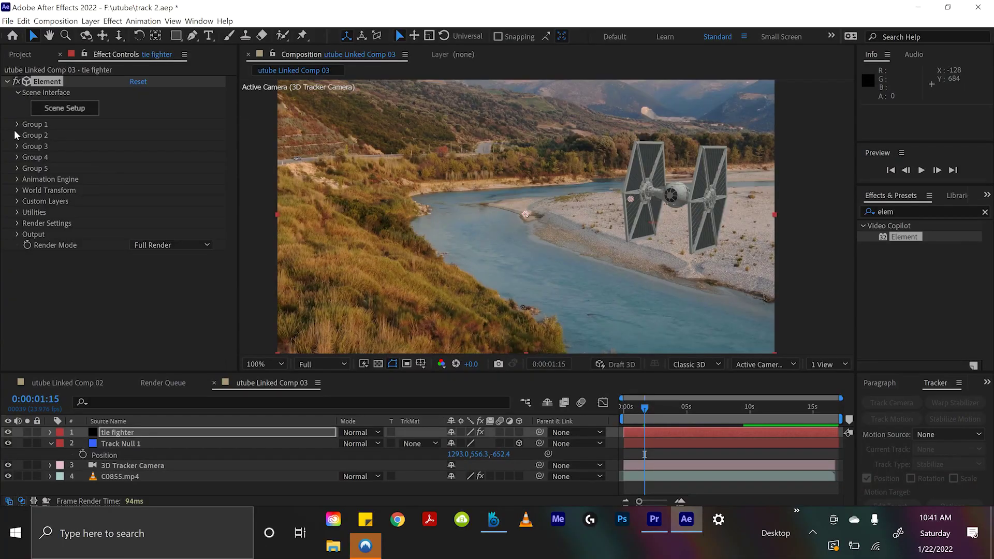
Copy Track Null 1's X and Y position into Group 2's Position XY, giving 1293.0, 556.3.
left_click(16, 135)
left_click(28, 157)
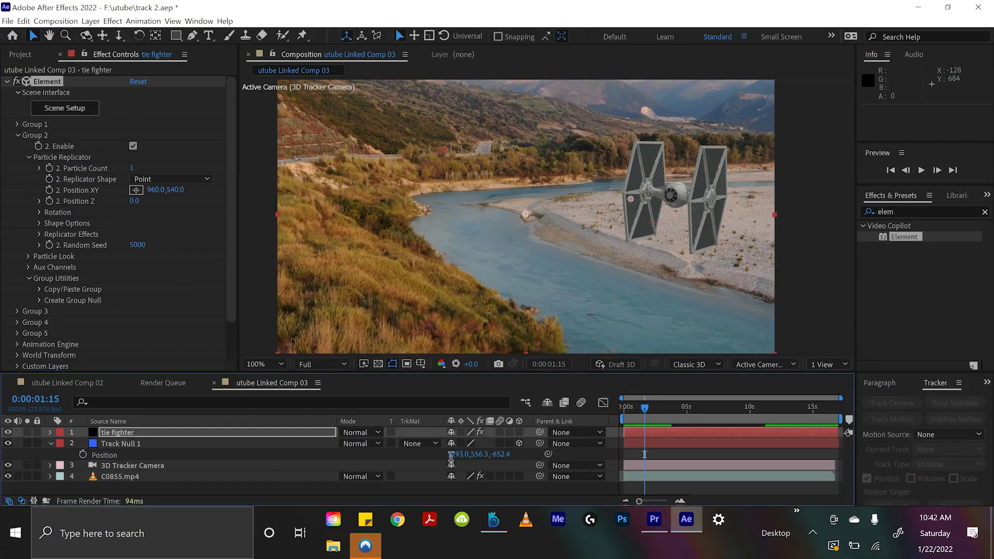
left_click(451, 455)
key("ctrl+c")
left_click(154, 190)
key("ctrl+v")
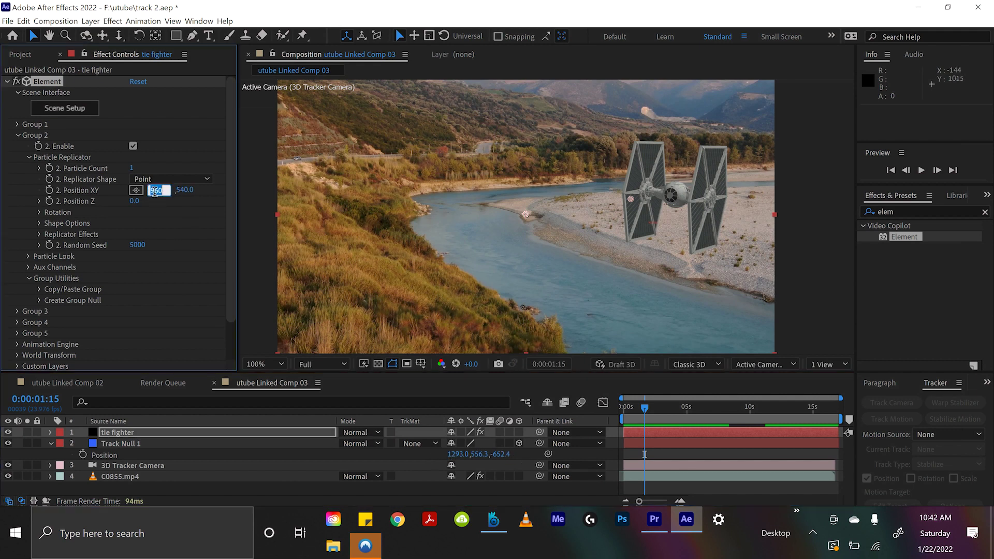
left_click(183, 222)
left_click(486, 454)
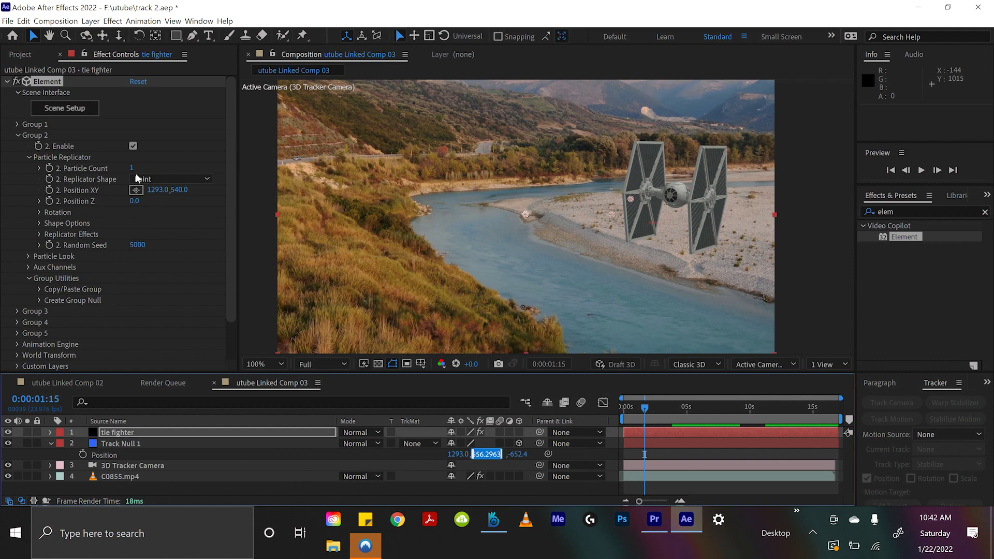
left_click(179, 190)
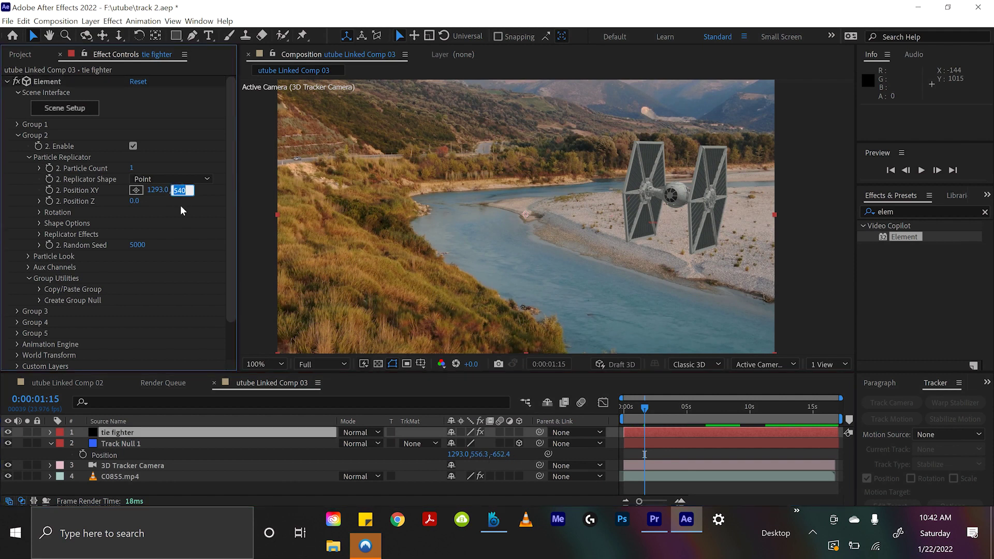
left_click(178, 262)
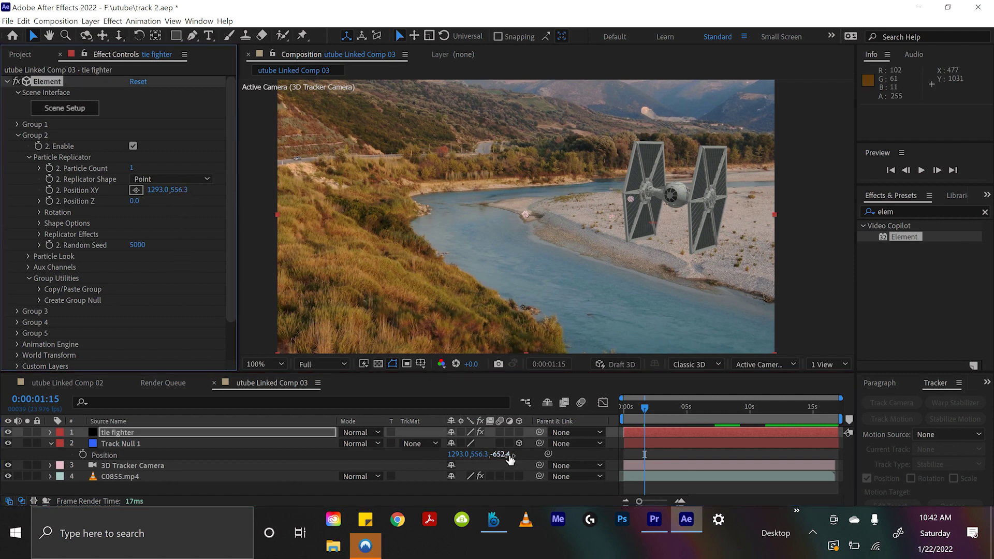
Set Group 2's Position Z to -650.4 to match the Z position of Track Null 1.
left_click_drag(502, 454, 503, 455)
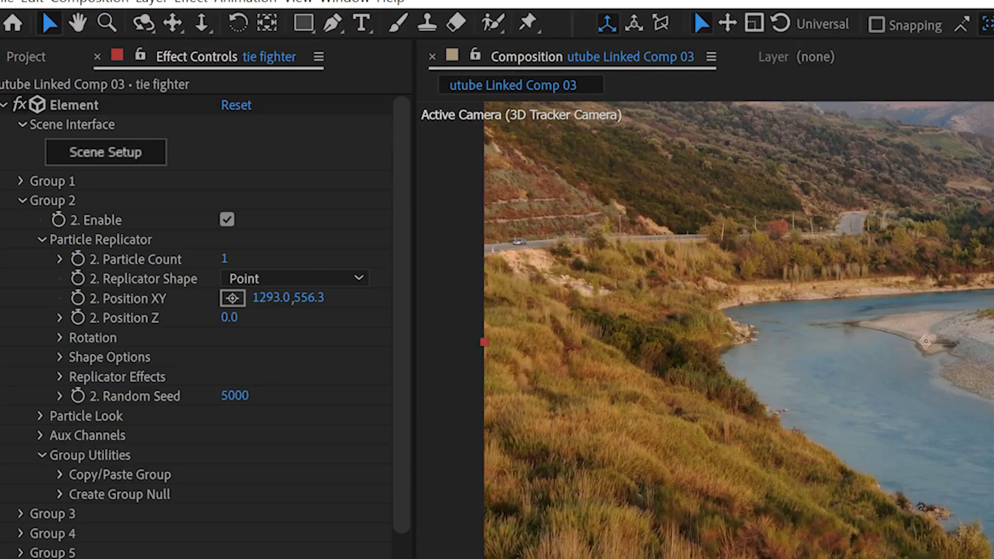
left_click_drag(231, 327, 233, 322)
left_click(237, 318)
type("-650.4")
key("Return")
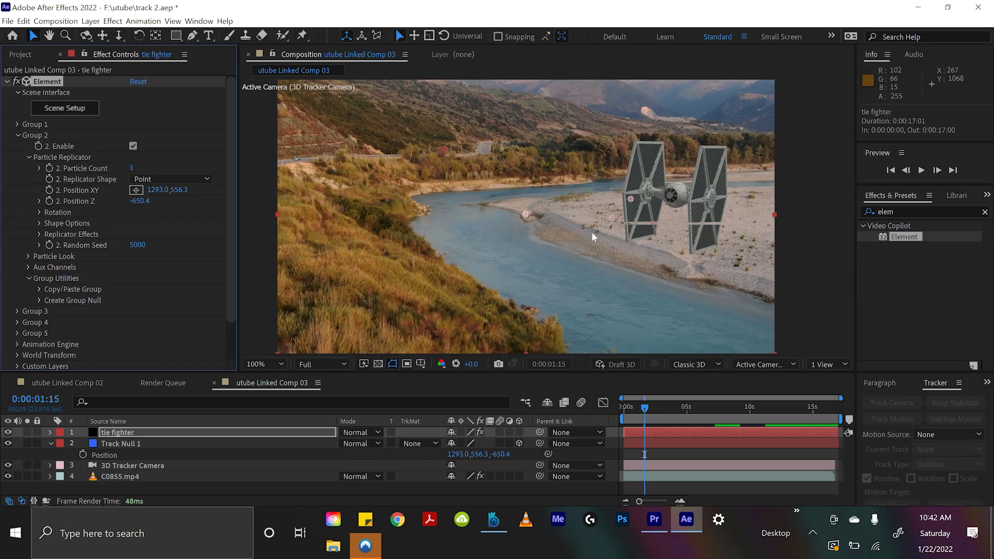
Move the Group 2 shadow plane down beneath the fighter to about 1259, 638 in Position XY.
mouse_move(610, 217)
left_mouse_down()
mouse_move(608, 237)
mouse_move(606, 193)
mouse_move(604, 232)
left_mouse_up()
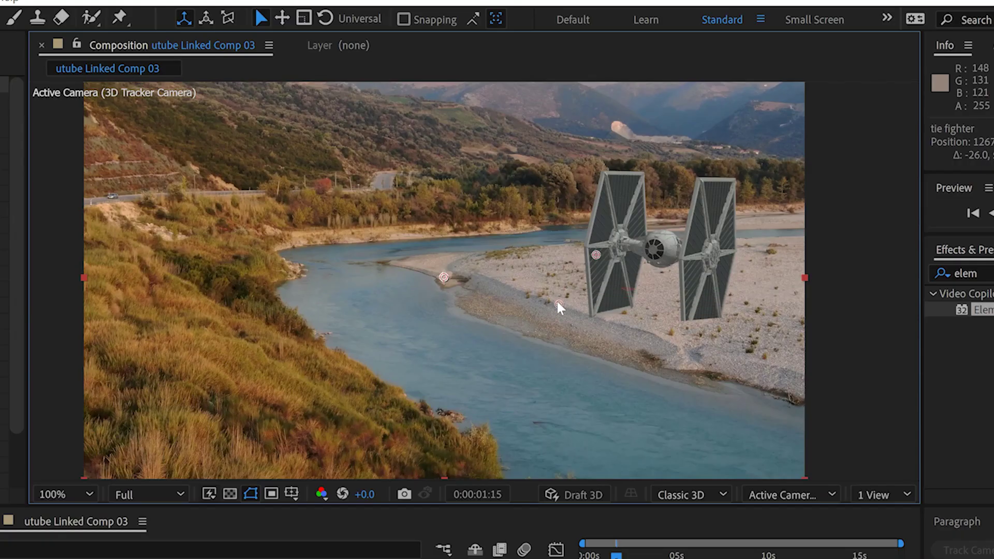
left_click_drag(557, 305, 556, 315)
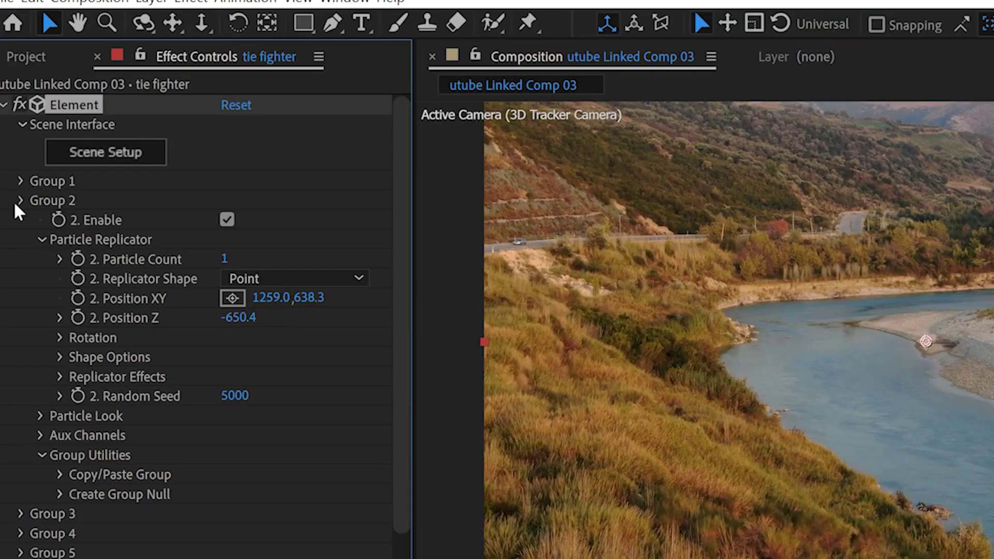
left_click(17, 135)
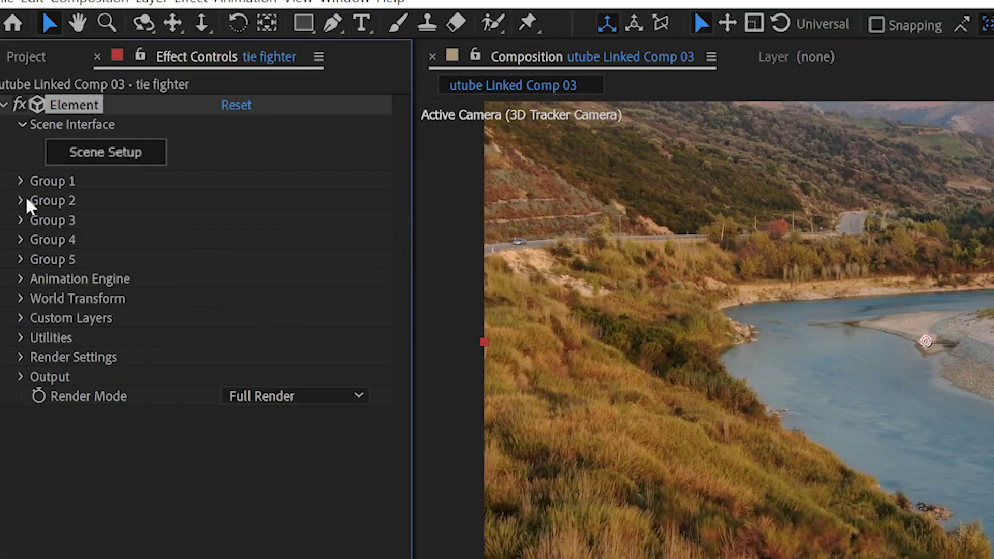
Enable Ambient Occlusion in Element's Render Settings and raise the SSAO Intensity to about 4.5.
left_click(19, 357)
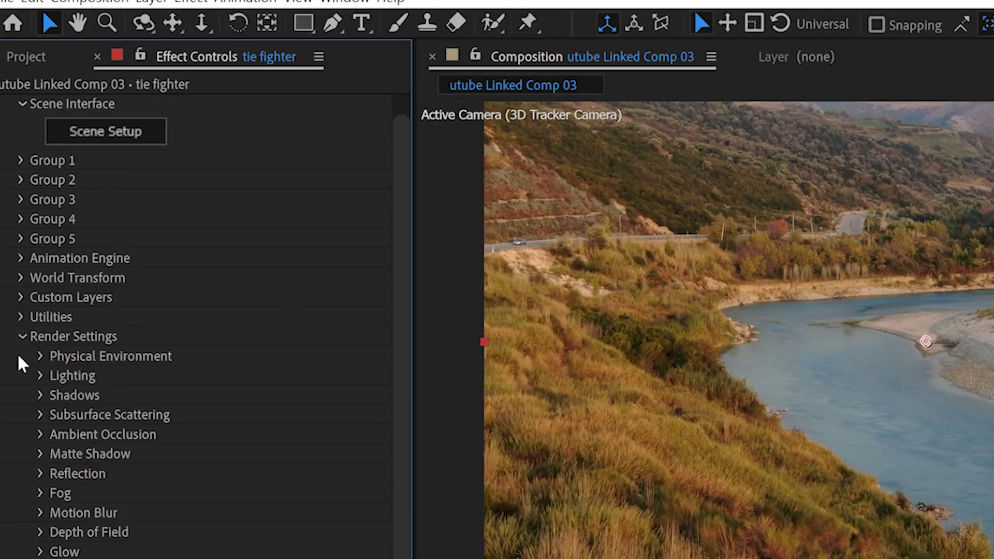
left_click(45, 437)
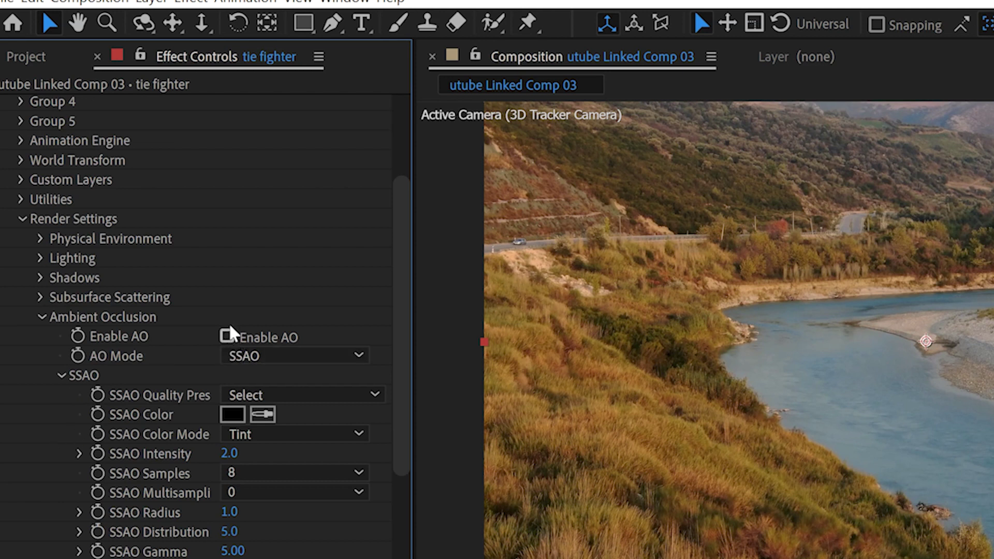
left_click(227, 337)
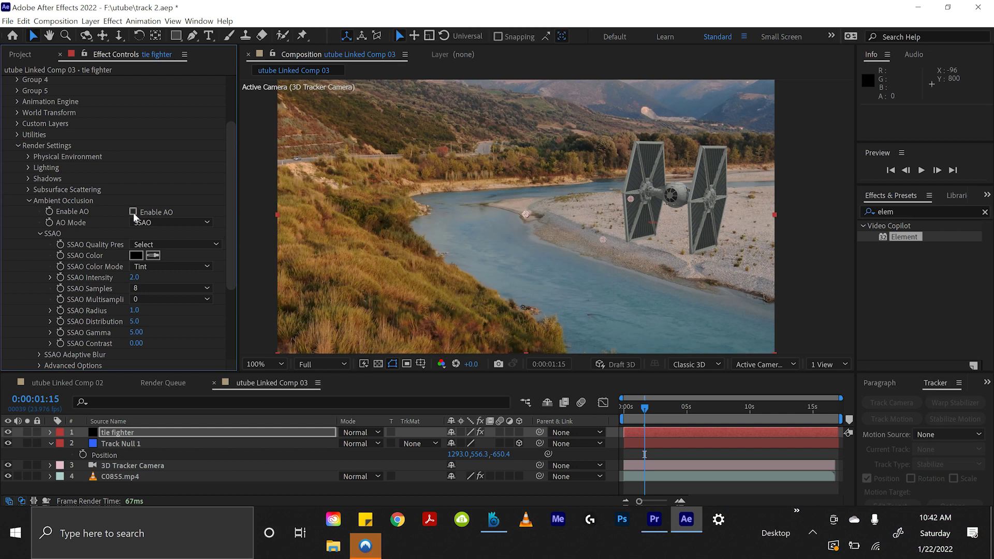
left_click(133, 213)
left_click(134, 212)
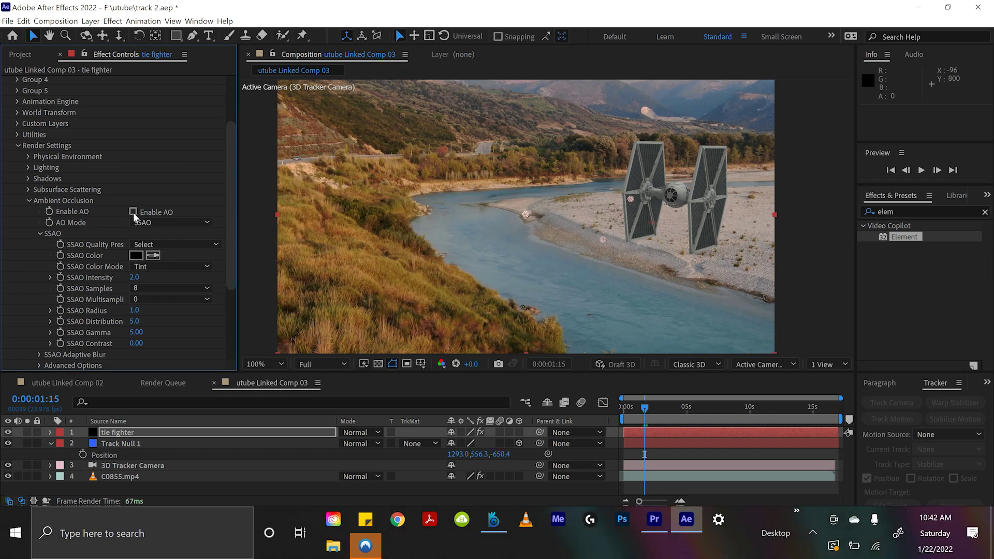
left_click(133, 212)
mouse_move(135, 276)
left_mouse_down()
mouse_move(151, 273)
mouse_move(140, 274)
left_mouse_up()
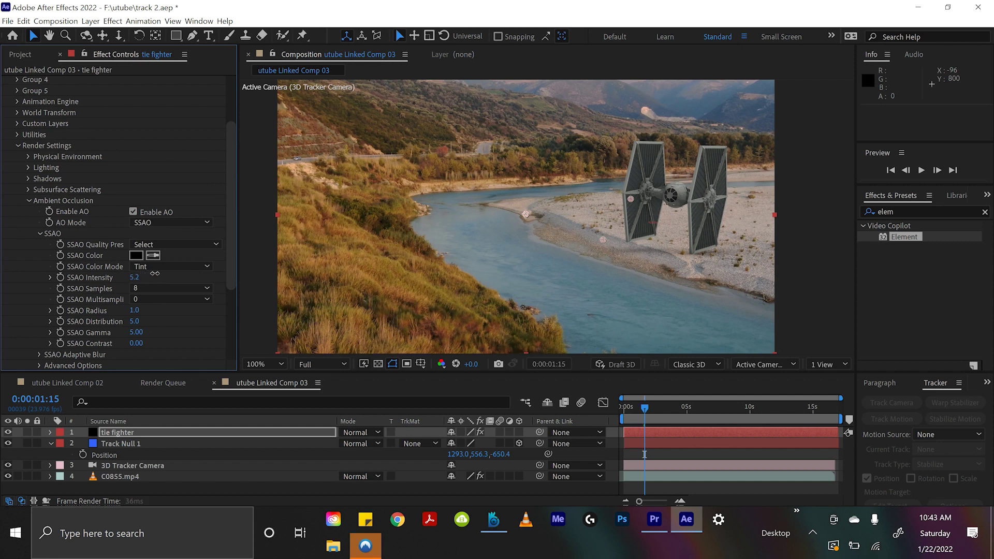
Adjust the Group 2 plane's Y rotation and reposition it under the fighter at about 1274, 622.
left_click(603, 241)
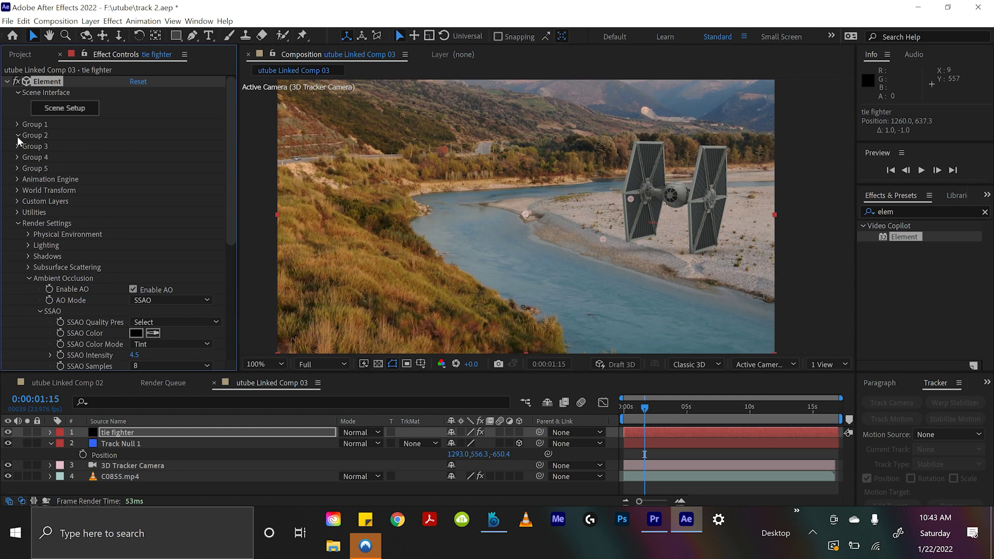
left_click(39, 213)
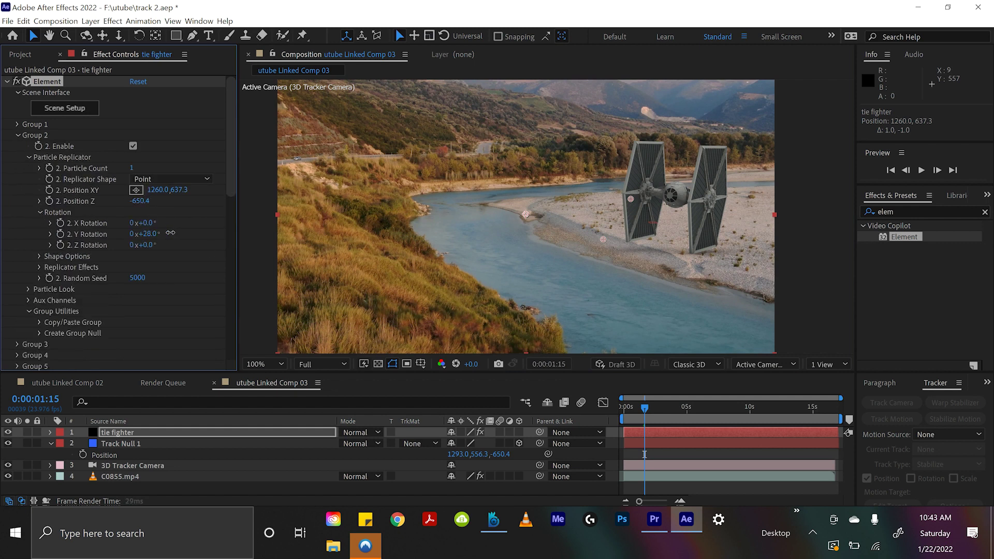
left_click_drag(603, 239, 607, 241)
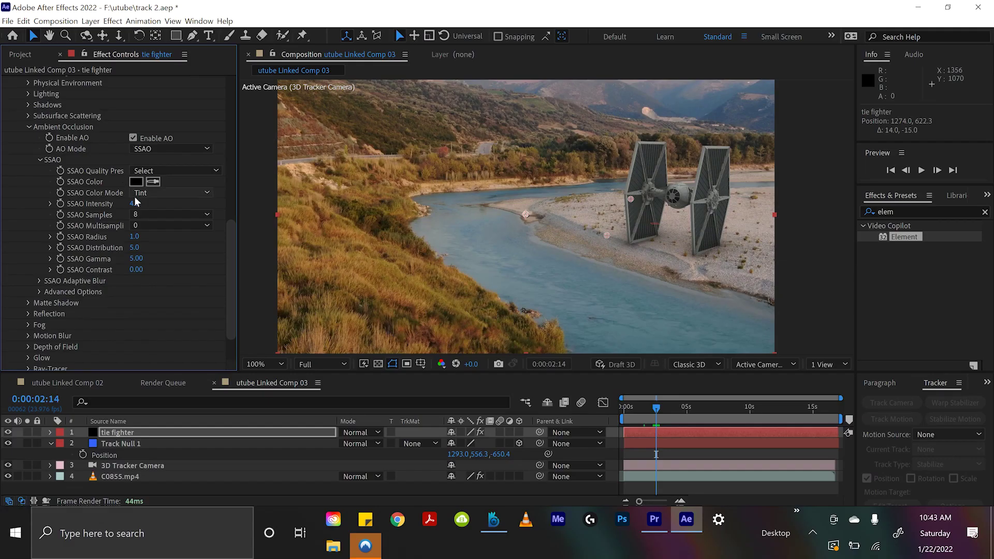
Lower the SSAO Intensity to 2.9 and check the contact shadow at a slightly later frame.
mouse_move(136, 203)
left_mouse_down()
mouse_move(98, 202)
mouse_move(113, 201)
left_mouse_up()
mouse_move(656, 407)
left_mouse_down()
mouse_move(725, 412)
mouse_move(661, 423)
left_mouse_up()
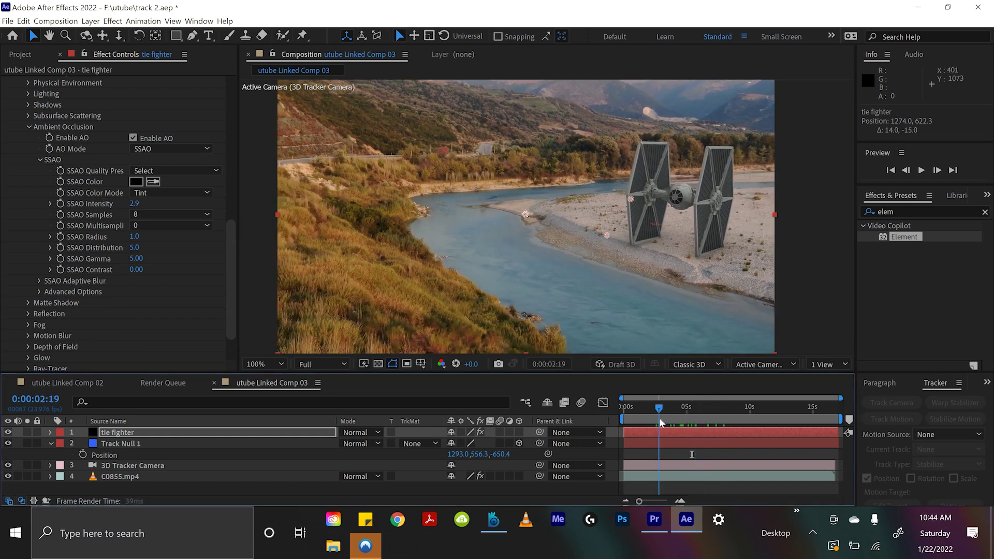
left_click(29, 127)
Set the Physical Environment's Override Layer to the C0855.mp4 footage.
scroll(29, 156, "up", 5)
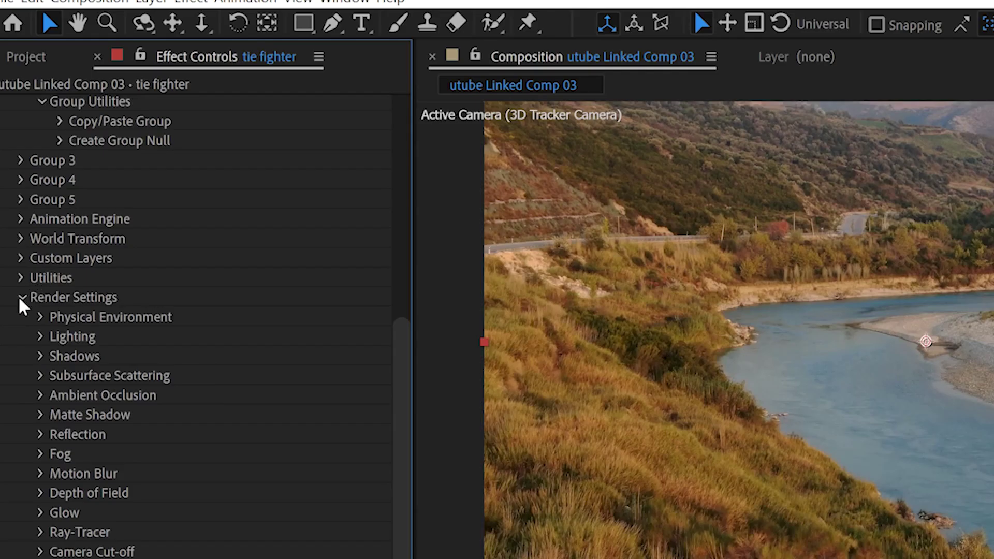
left_click(41, 317)
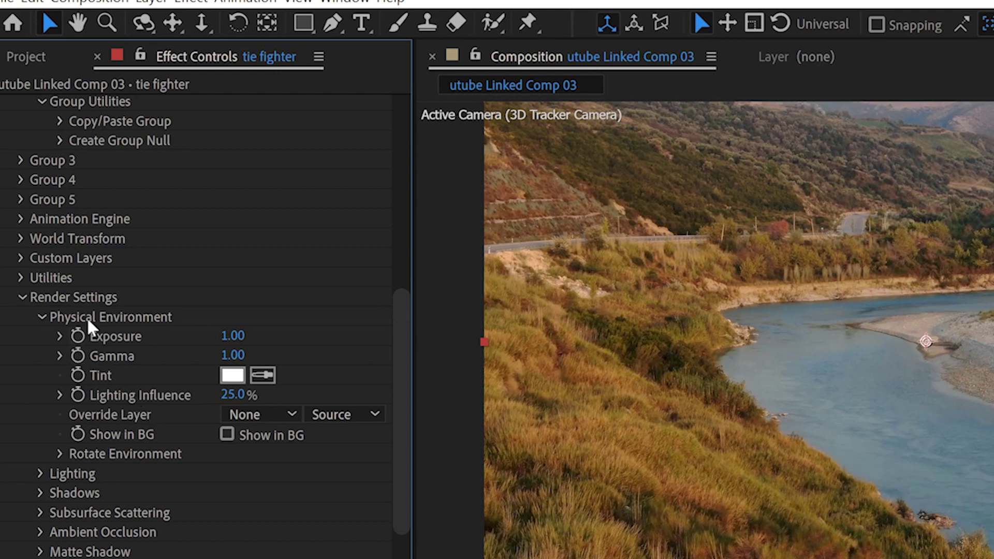
left_click(266, 421)
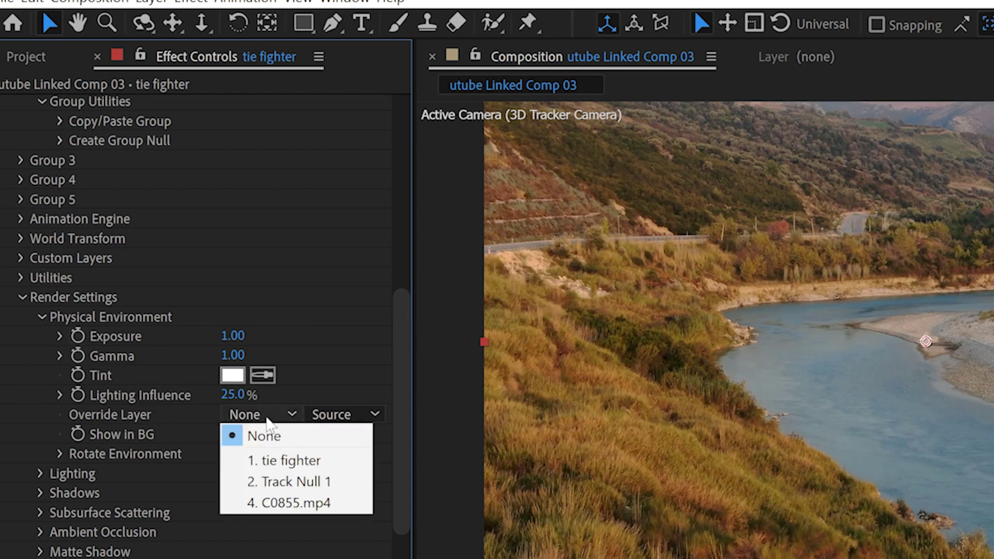
left_click(297, 501)
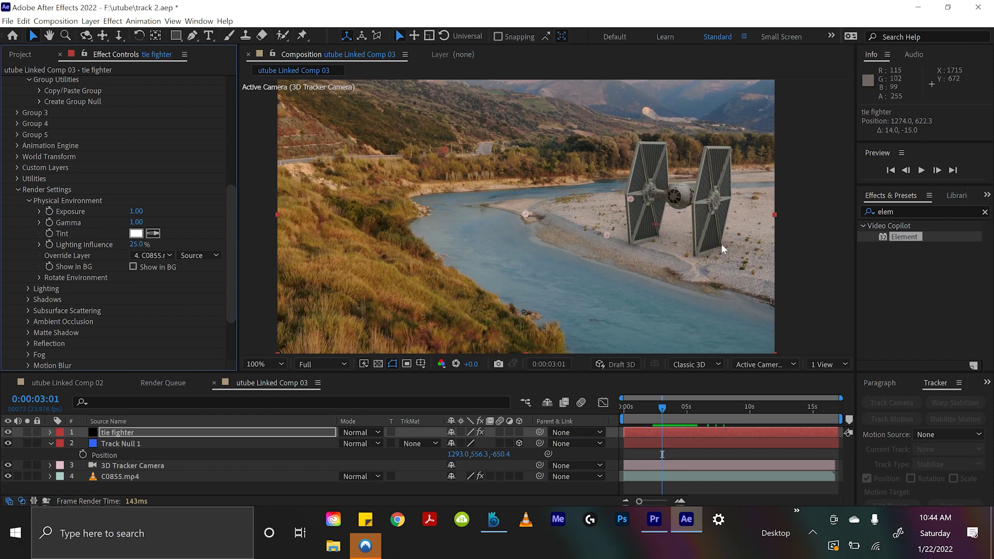
Compare the fighter's reflections with the Override Layer set to None and back to C0855.mp4.
scroll(725, 248, "up", 1)
left_click_drag(727, 245, 555, 272)
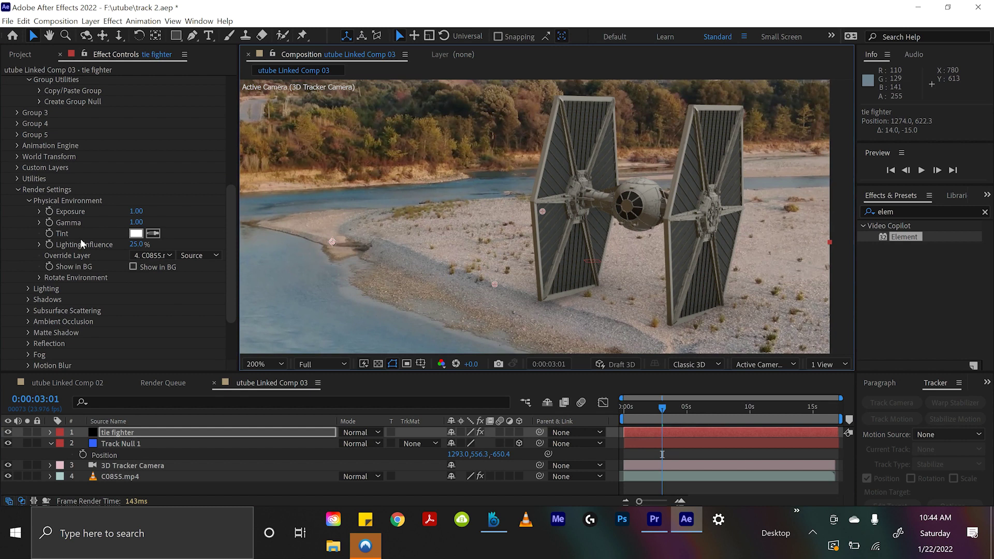
left_click(164, 254)
left_click(150, 262)
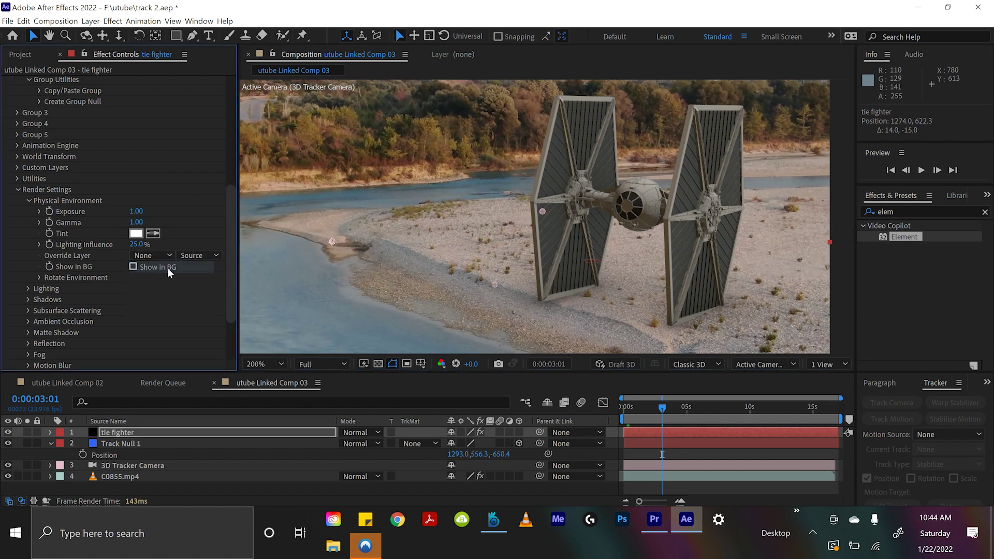
left_click(156, 257)
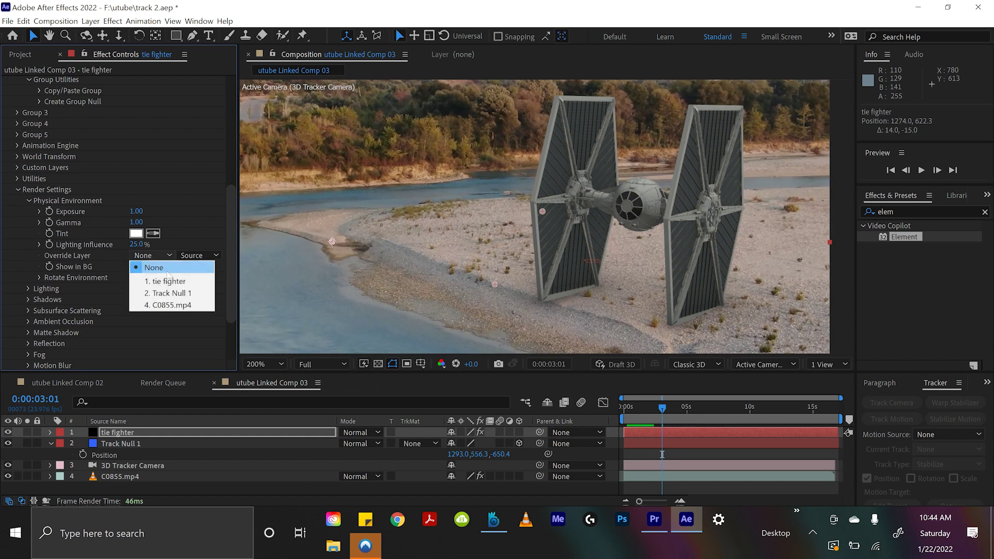
left_click(176, 306)
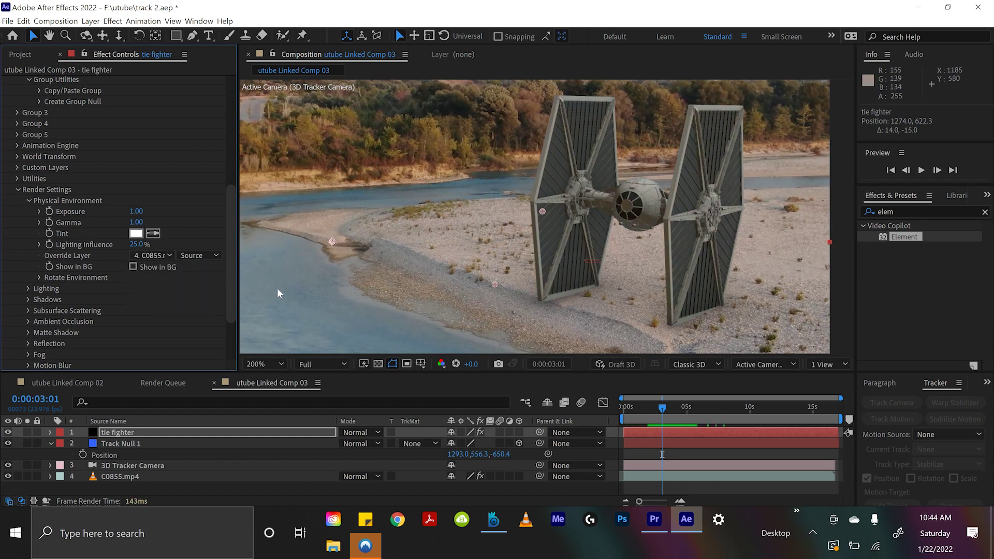
Set the Physical Environment's Lighting Influence to 2.0% and Exposure to 0.89 and preview the shot.
key("ctrl+z")
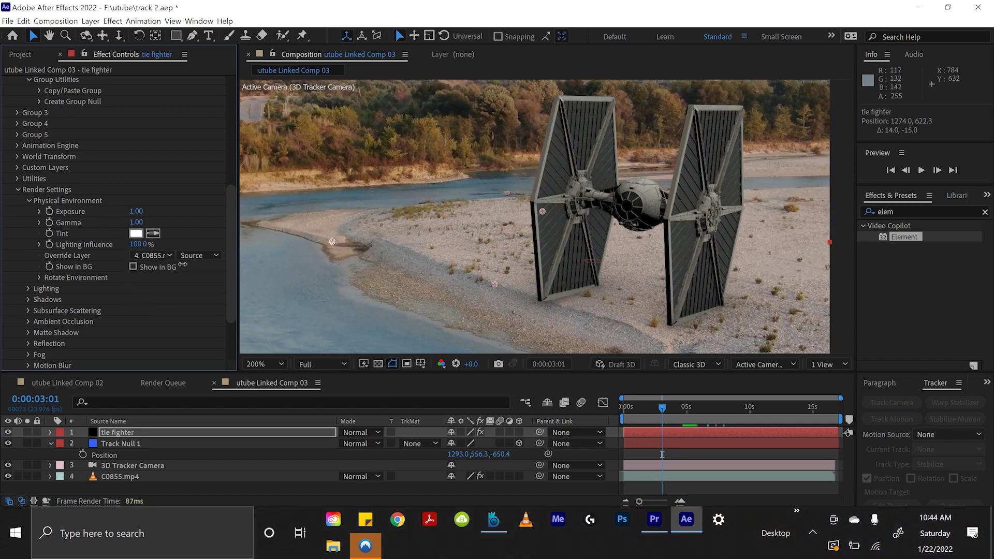
left_click_drag(139, 211, 158, 211)
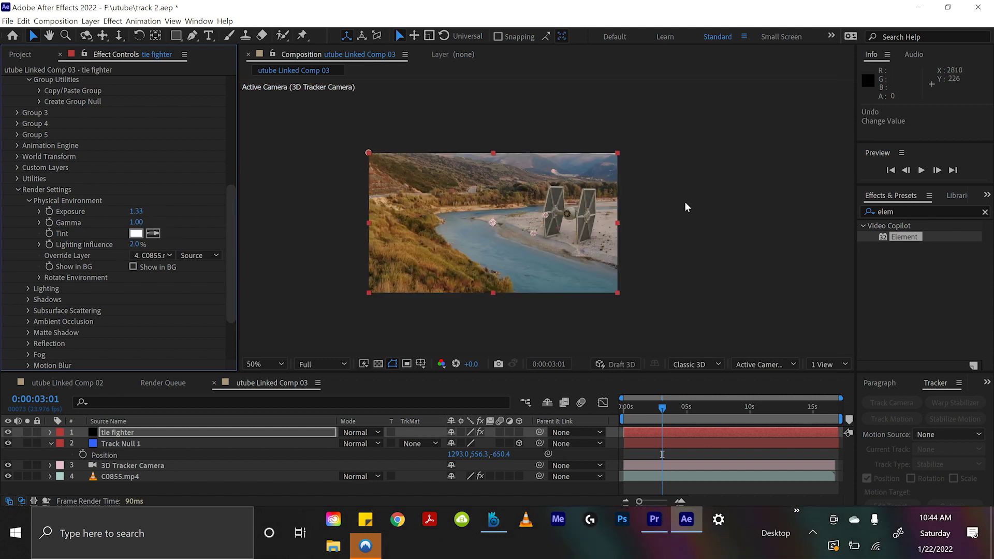
scroll(588, 218, "up", 4)
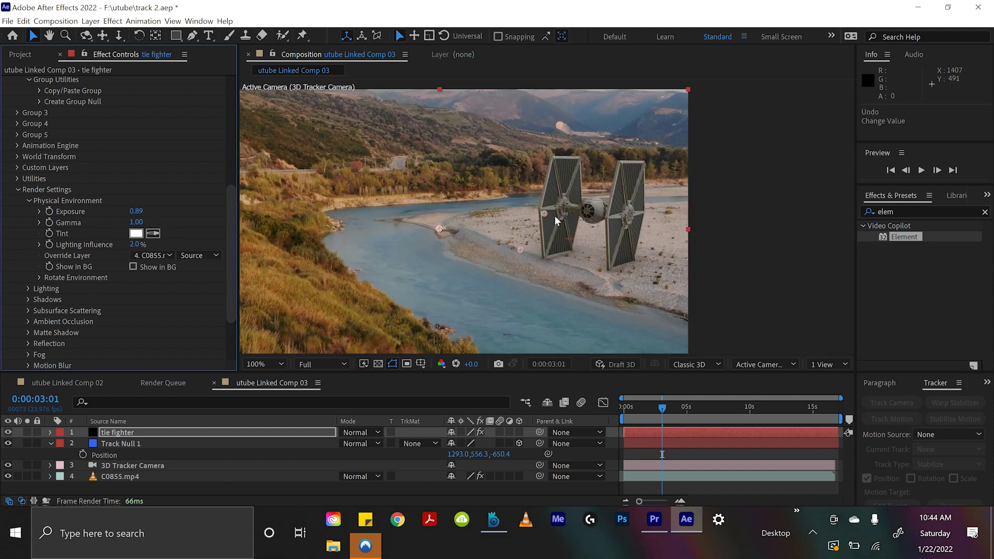
key("space")
scroll(637, 278, "down", 2)
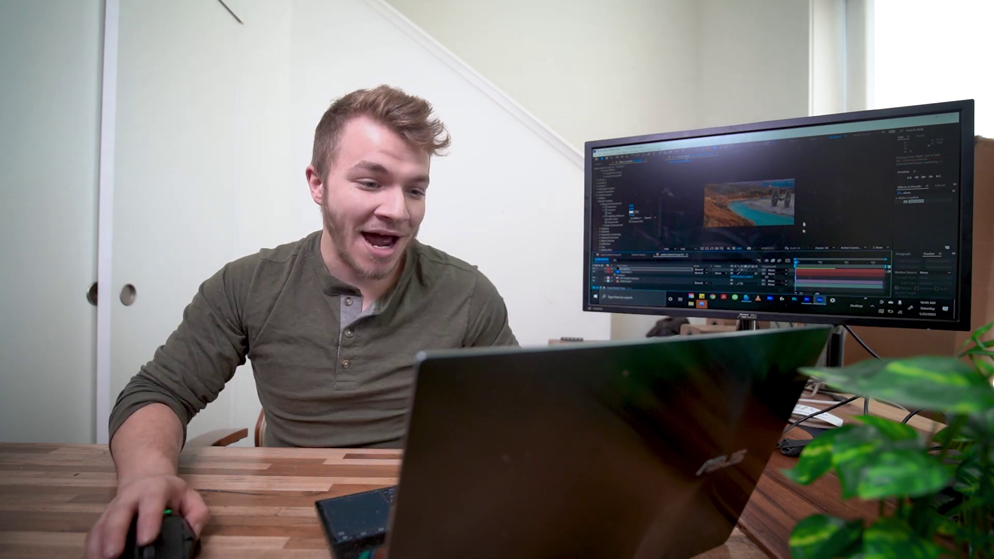
Set Group 1's rotation to X 7°, Y -29° and Z 1°, and return to the first frame.
scroll(801, 221, "up", 1)
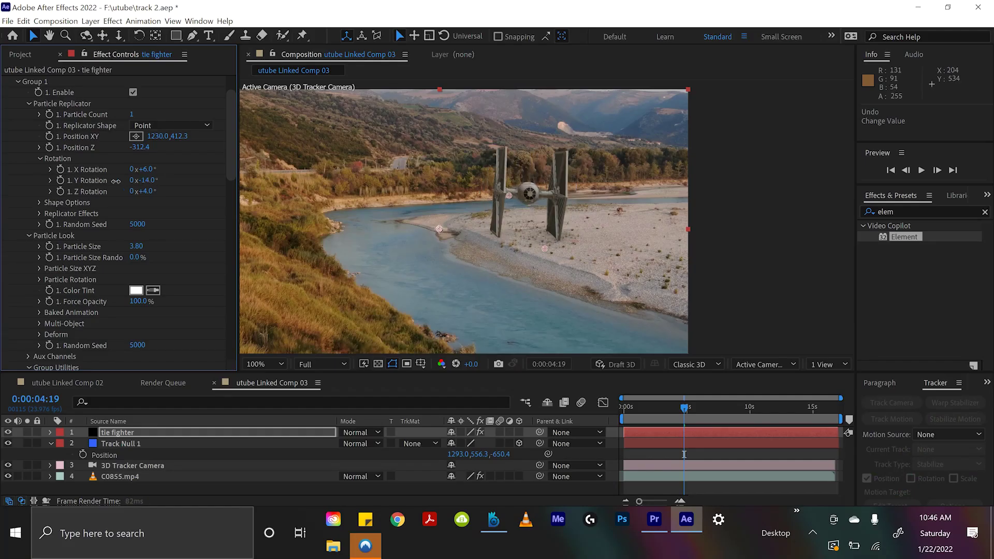
left_click_drag(116, 181, 111, 181)
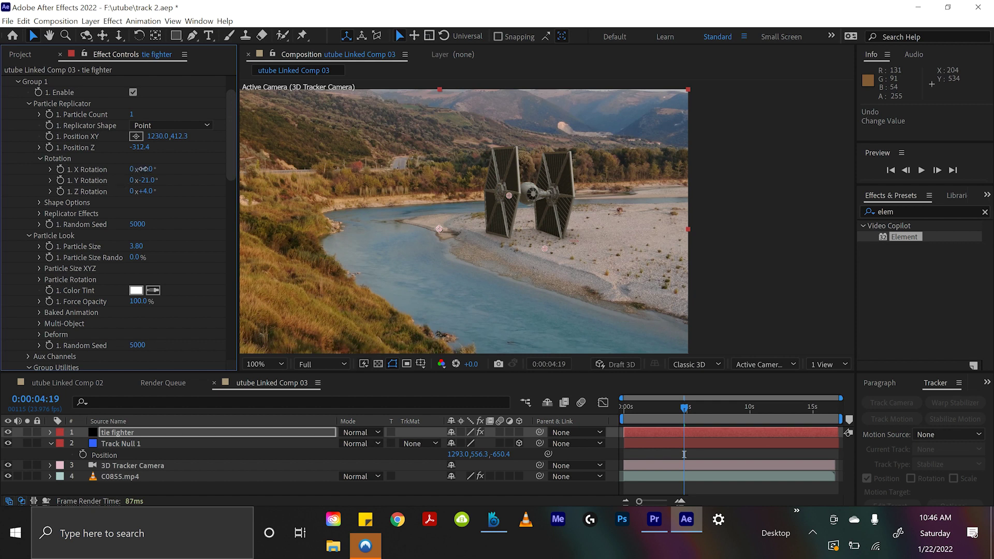
left_click_drag(148, 180, 147, 180)
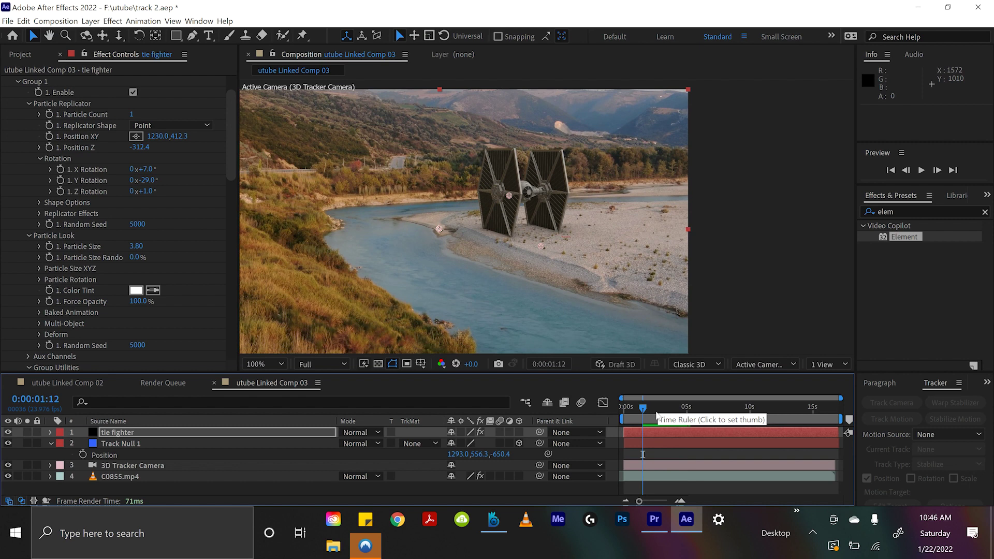
left_click_drag(643, 409, 611, 408)
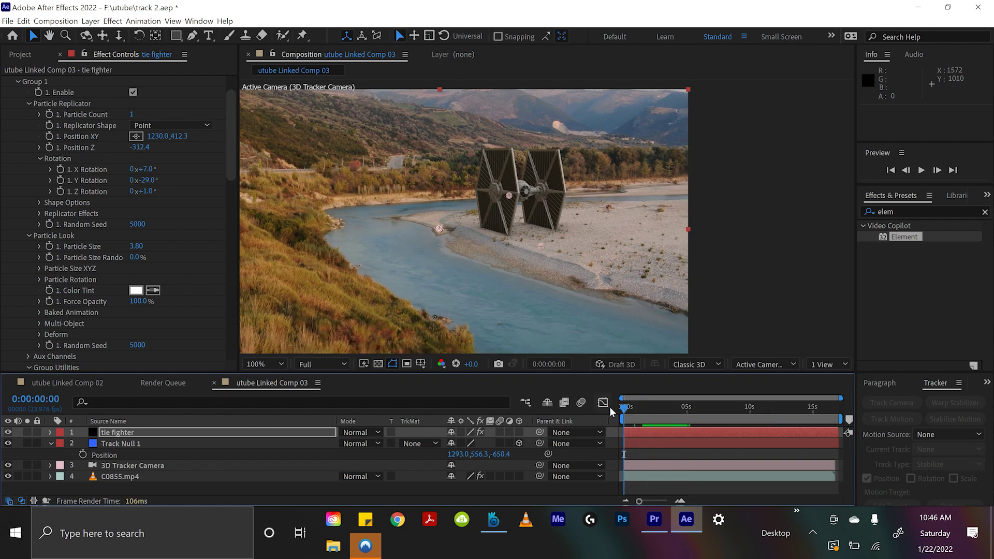
Preview the TIE fighter composite from the first frame to check its rotation against the tracked footage.
key("space")
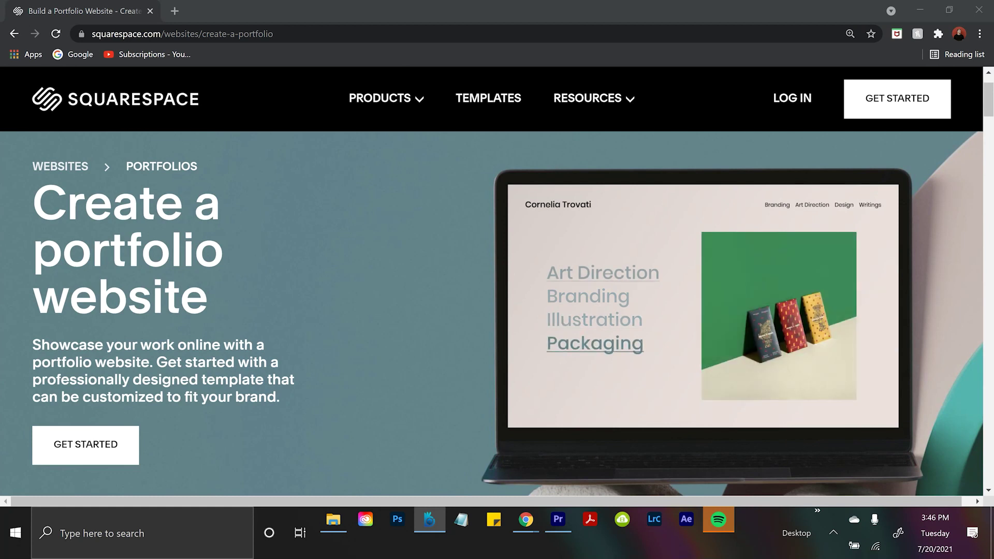
Switch to Squarespace's portfolio website page in Chrome and examine its starting templates and the Stanton design demo.
scroll(706, 327, "down", 10)
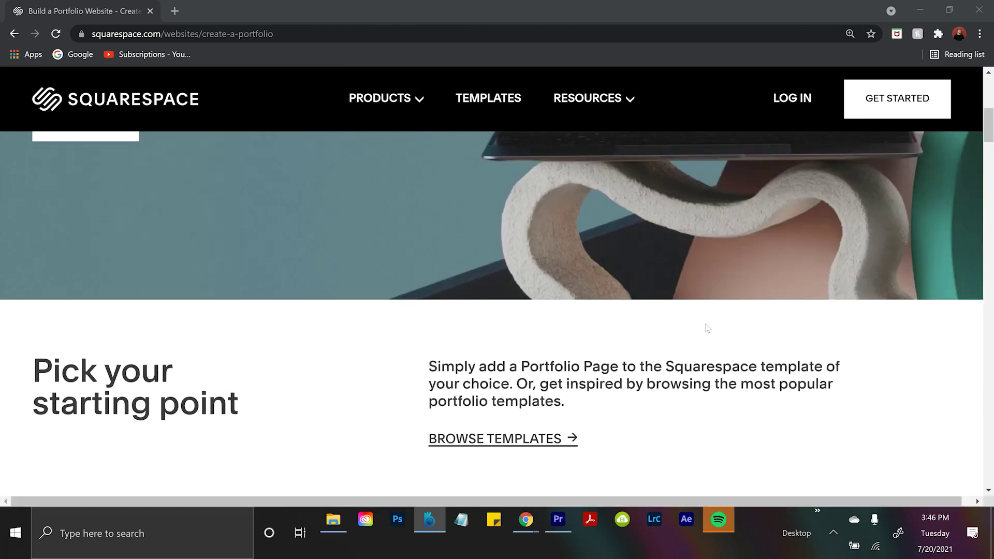
scroll(706, 327, "up", 1)
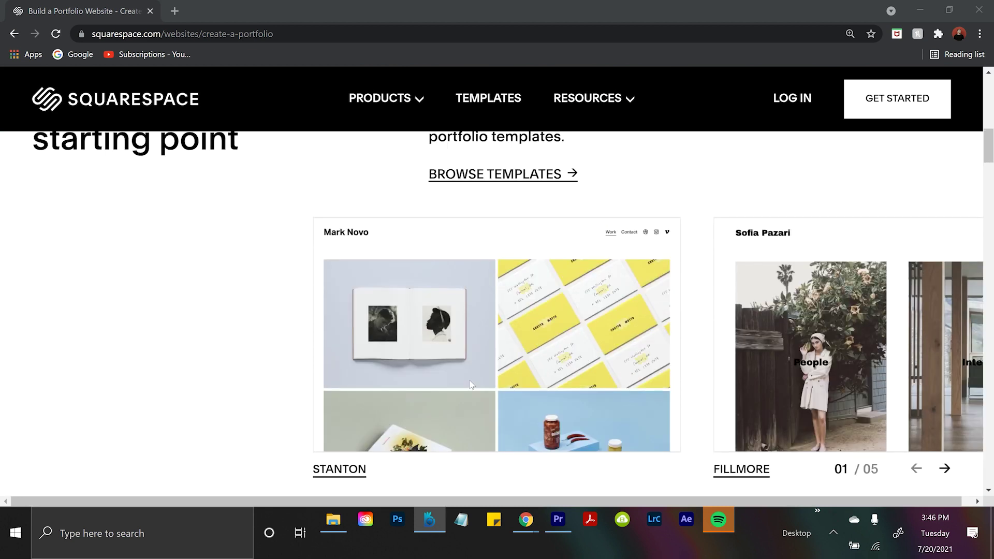
left_click_drag(471, 385, 214, 435)
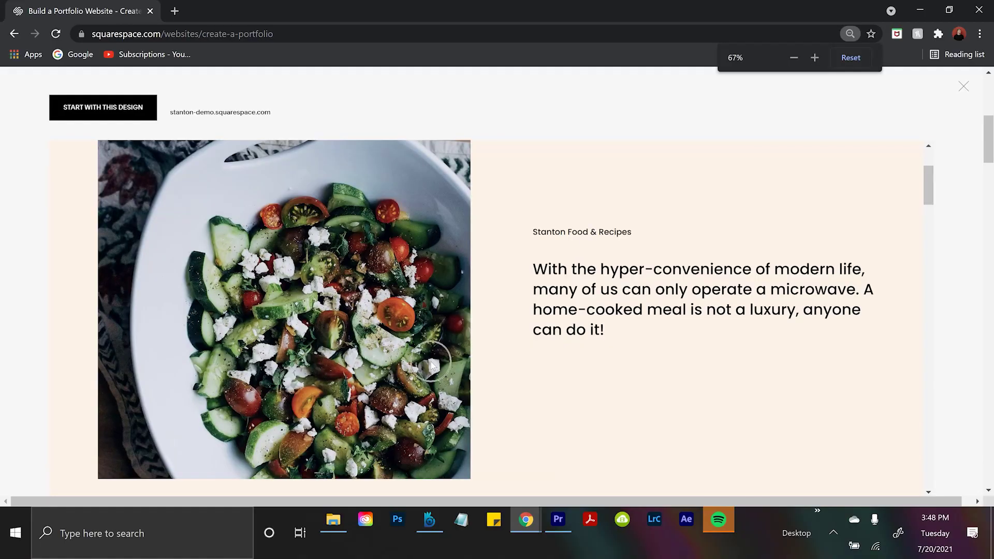
scroll(432, 365, "down", 10)
scroll(435, 364, "up", 5)
scroll(436, 364, "down", 3)
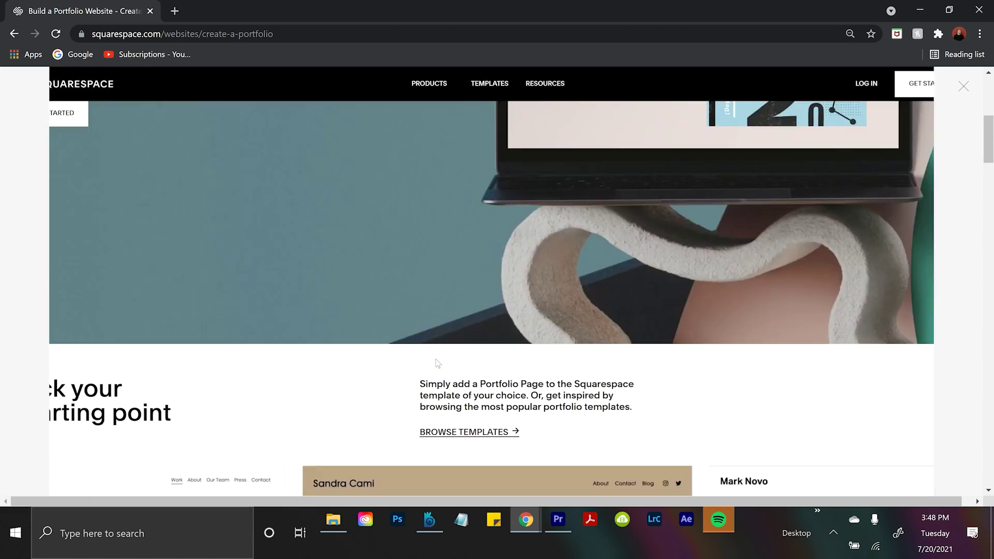
scroll(438, 364, "down", 5)
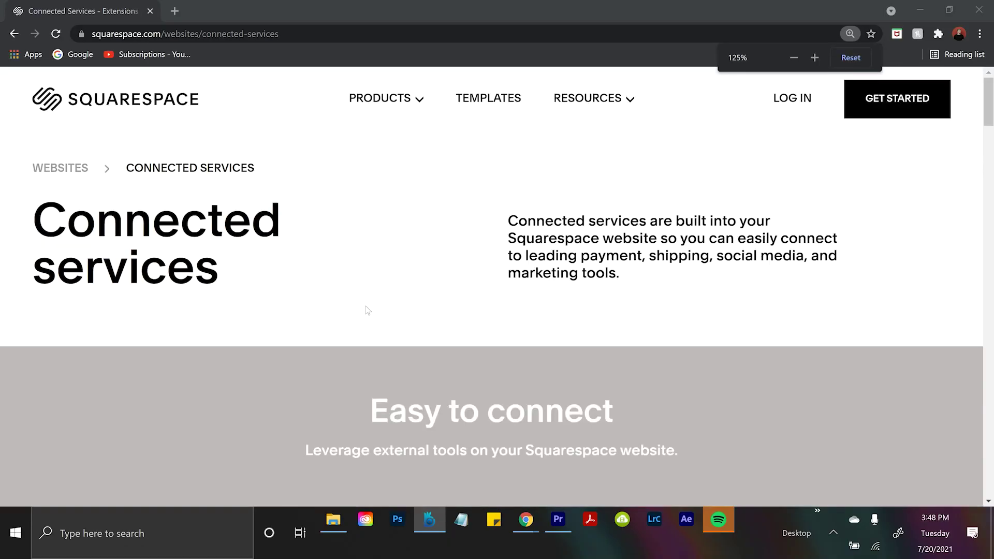
Examine Squarespace's Connected services page at a reduced page zoom, covering the account connections and the music and video connections.
key("ctrl+minus")
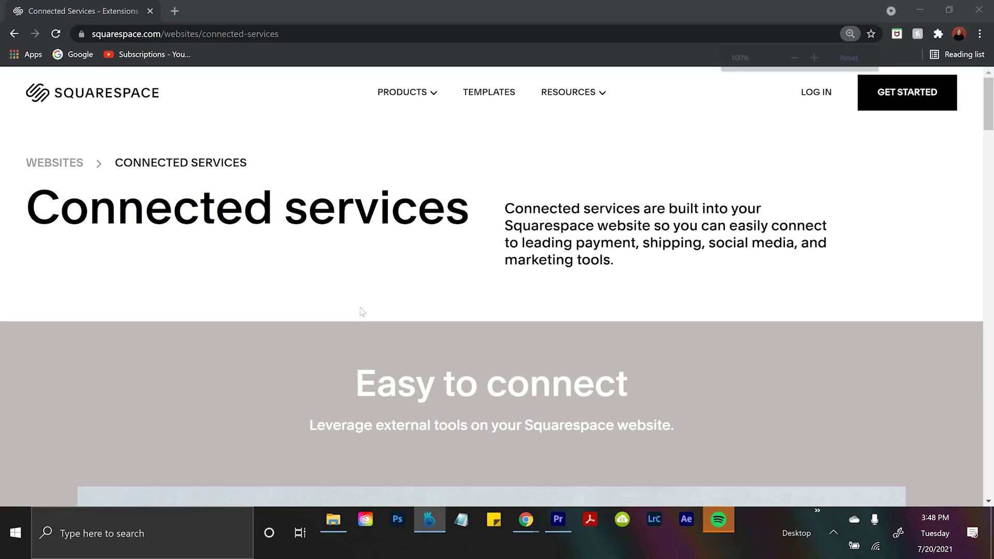
key("ctrl+minus")
scroll(359, 307, "down", 5)
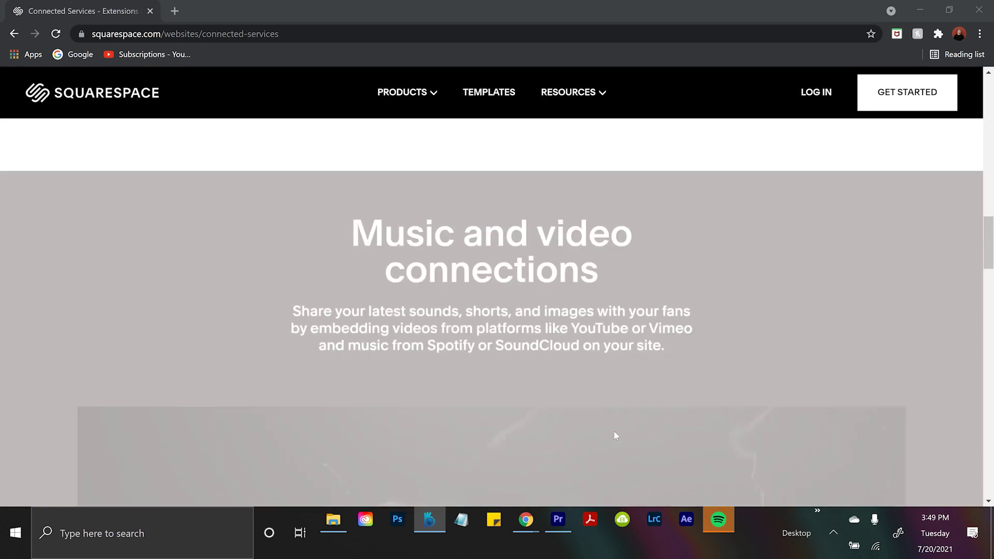
scroll(606, 411, "down", 5)
key("ctrl+minus")
scroll(596, 420, "down", 3)
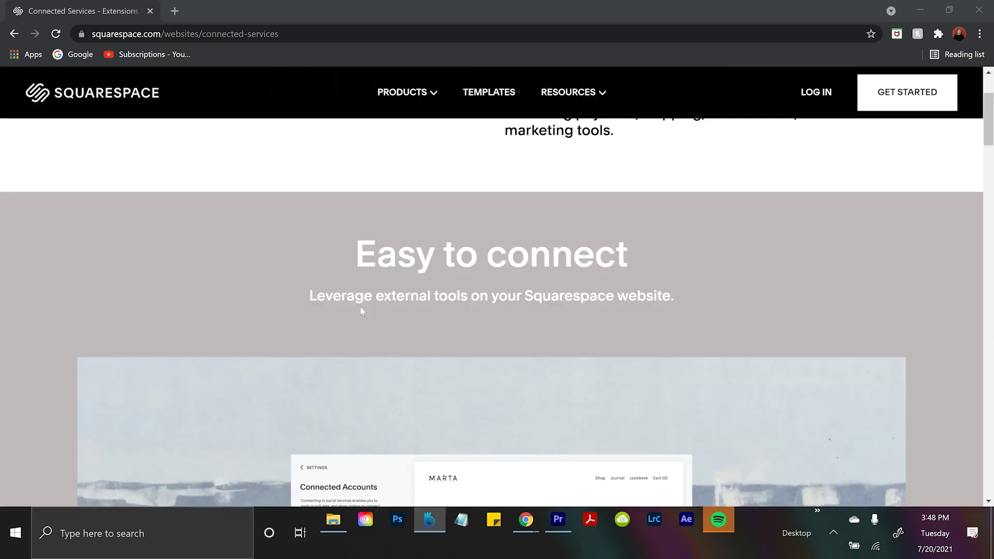
scroll(360, 306, "down", 5)
scroll(361, 306, "down", 2)
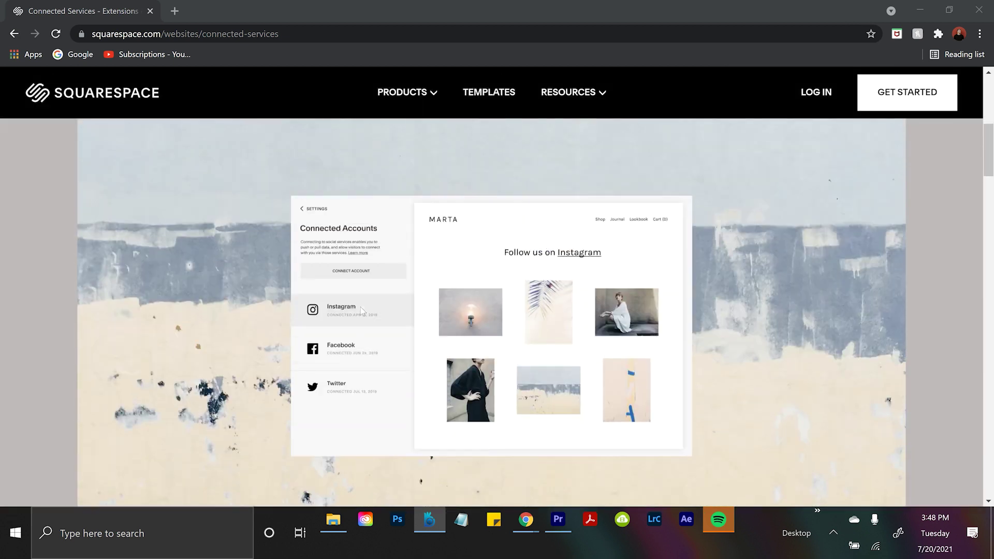
scroll(362, 311, "up", 2)
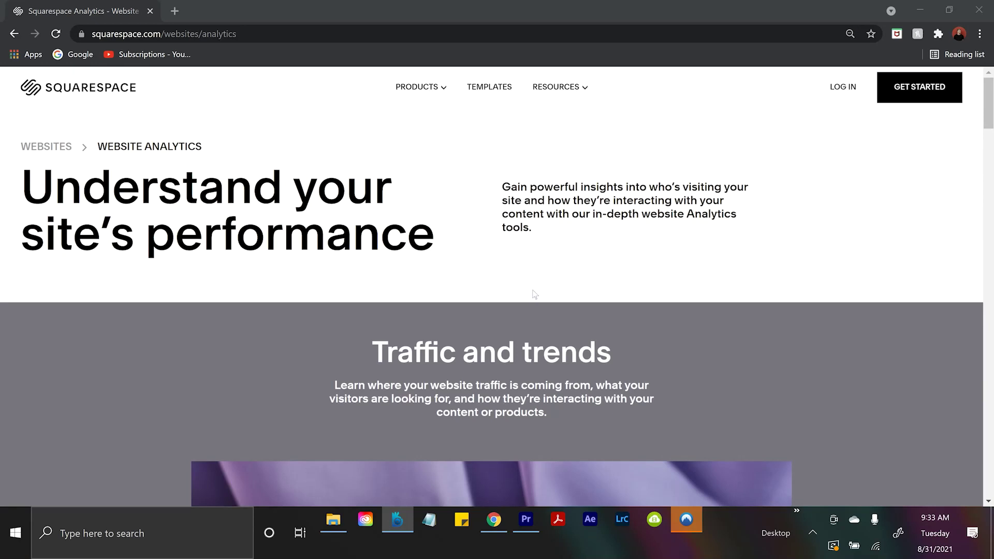
Read through Squarespace's Website Analytics page, from traffic and trends through traffic sources to commerce analytics.
scroll(535, 294, "down", 6)
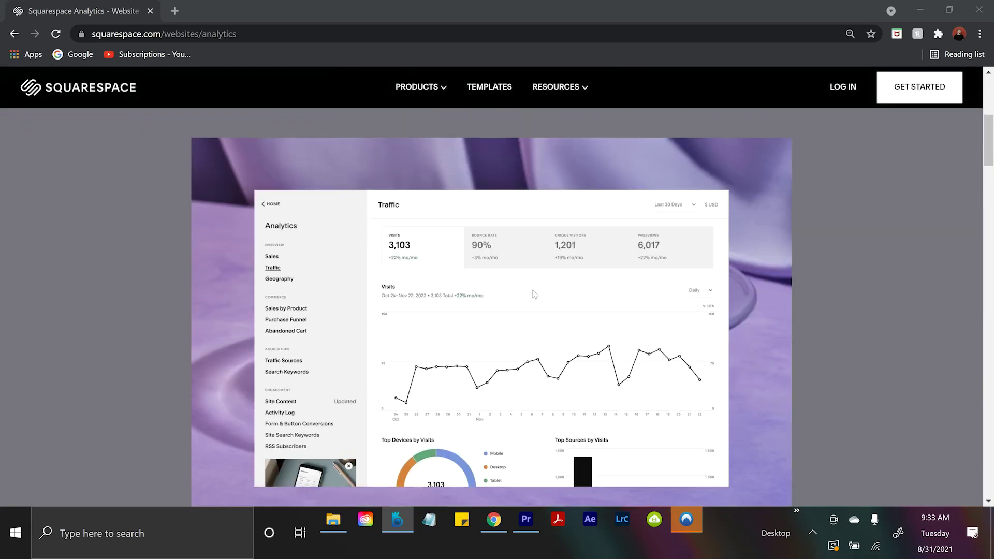
scroll(534, 294, "down", 11)
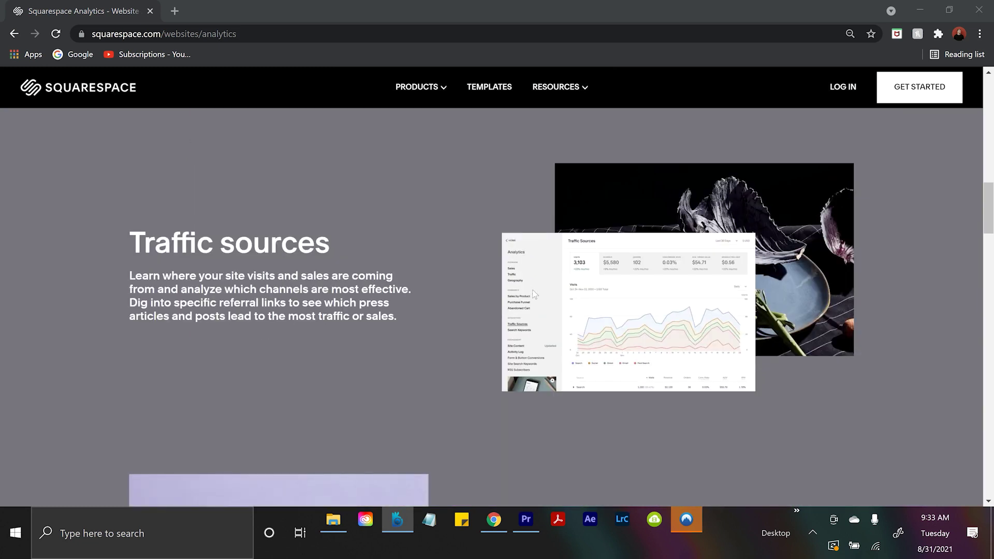
scroll(532, 290, "down", 8)
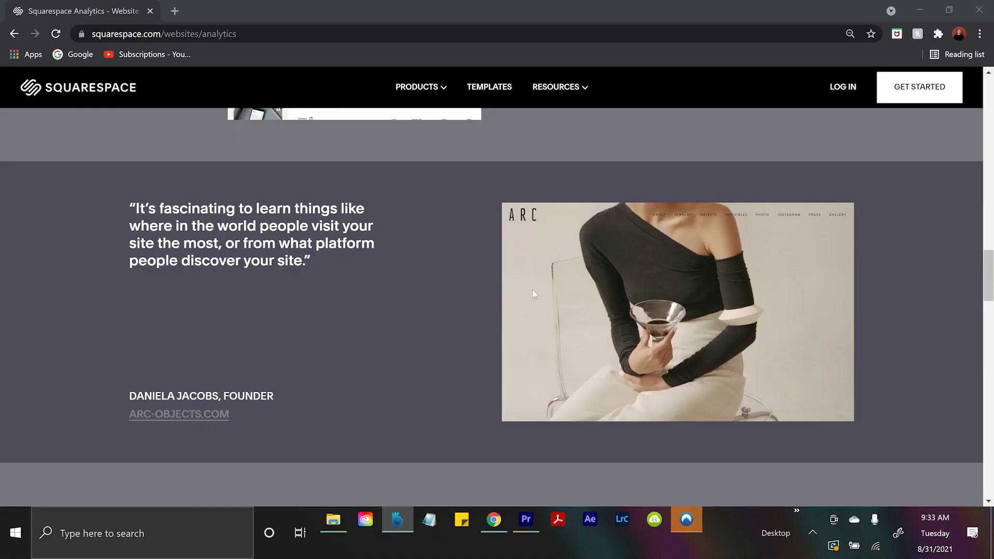
scroll(533, 292, "down", 8)
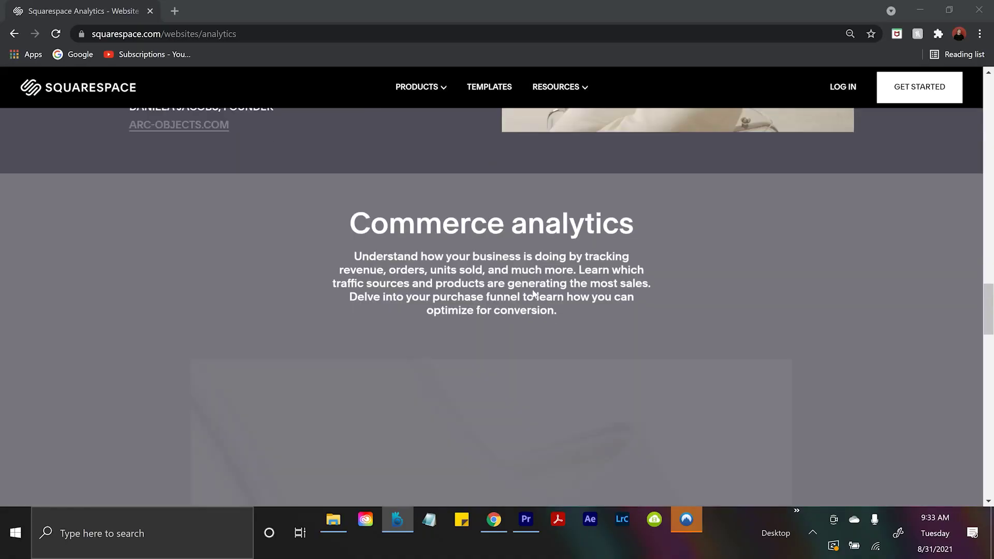
scroll(535, 294, "down", 4)
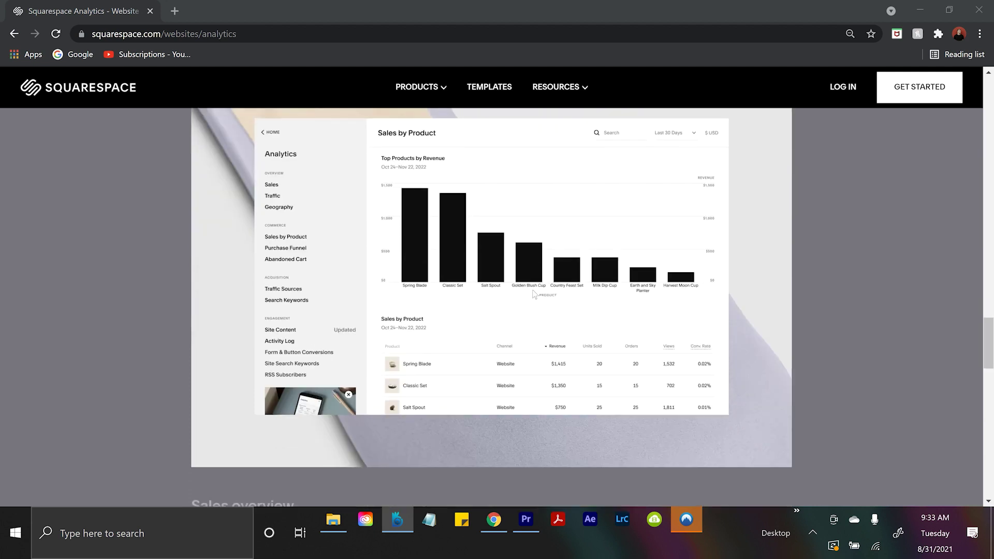
scroll(533, 290, "down", 5)
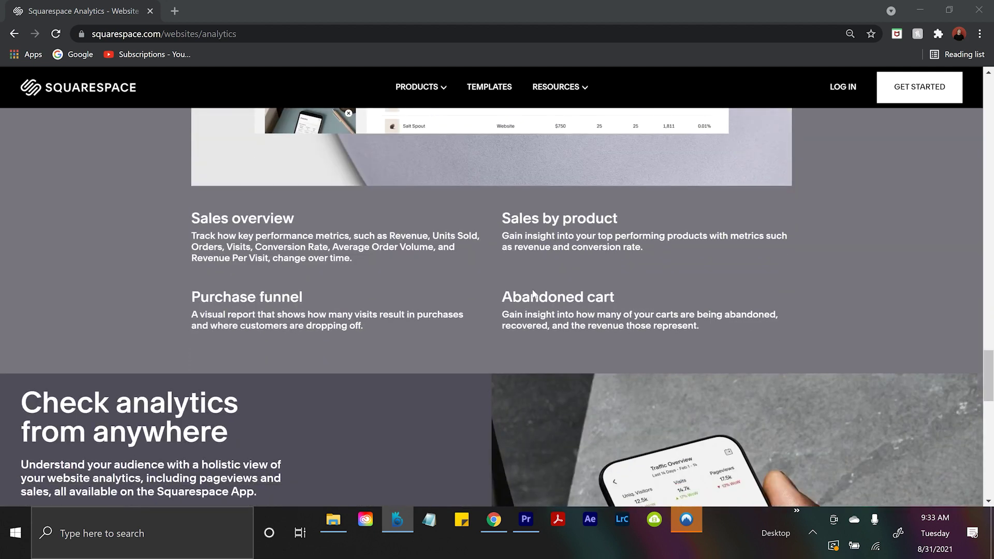